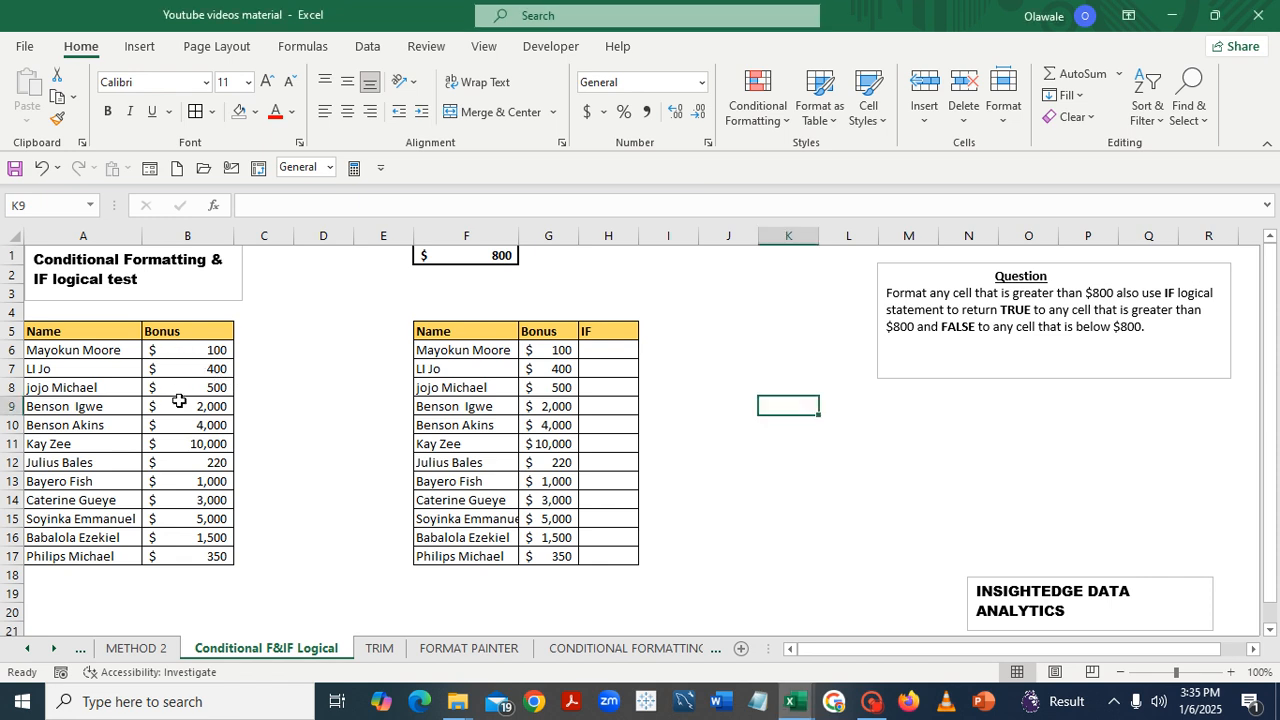
# - Select the bonus values B6:B17 and create a formula-based conditional formatting rule using =B6>$F$1
pyautogui.moveTo(170, 345); pyautogui.dragTo(185, 556)
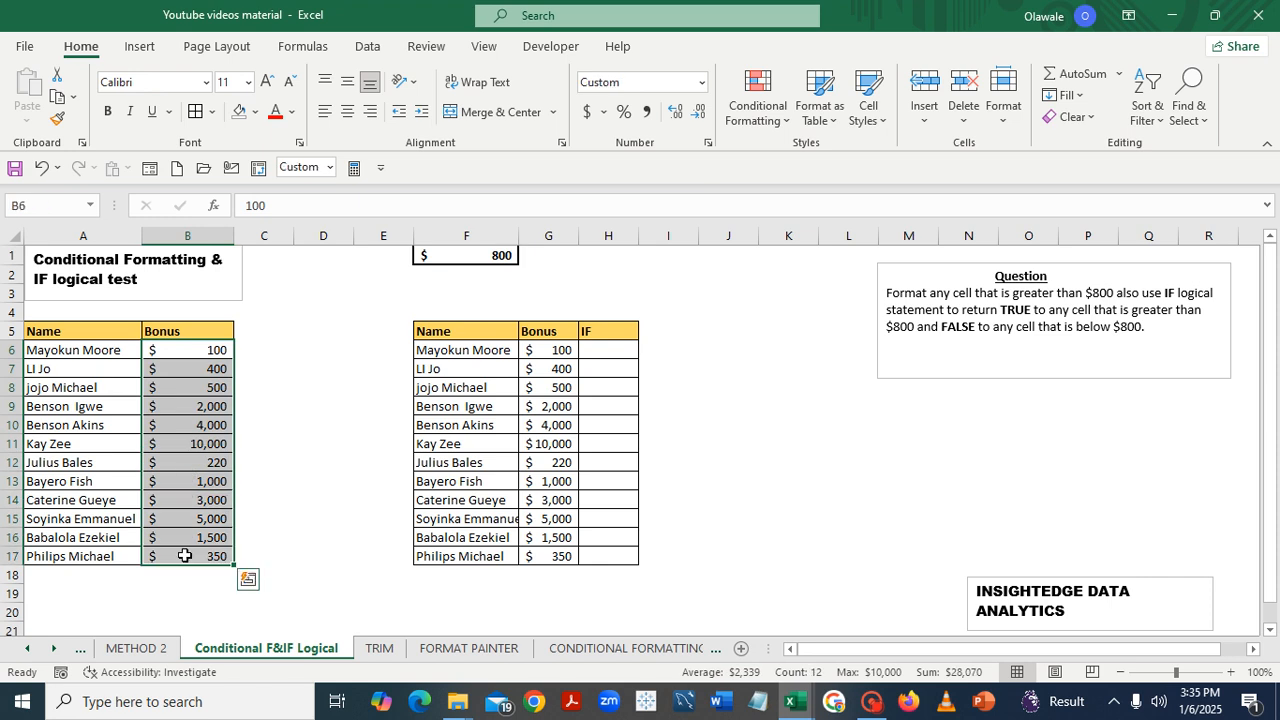
pyautogui.click(781, 124)
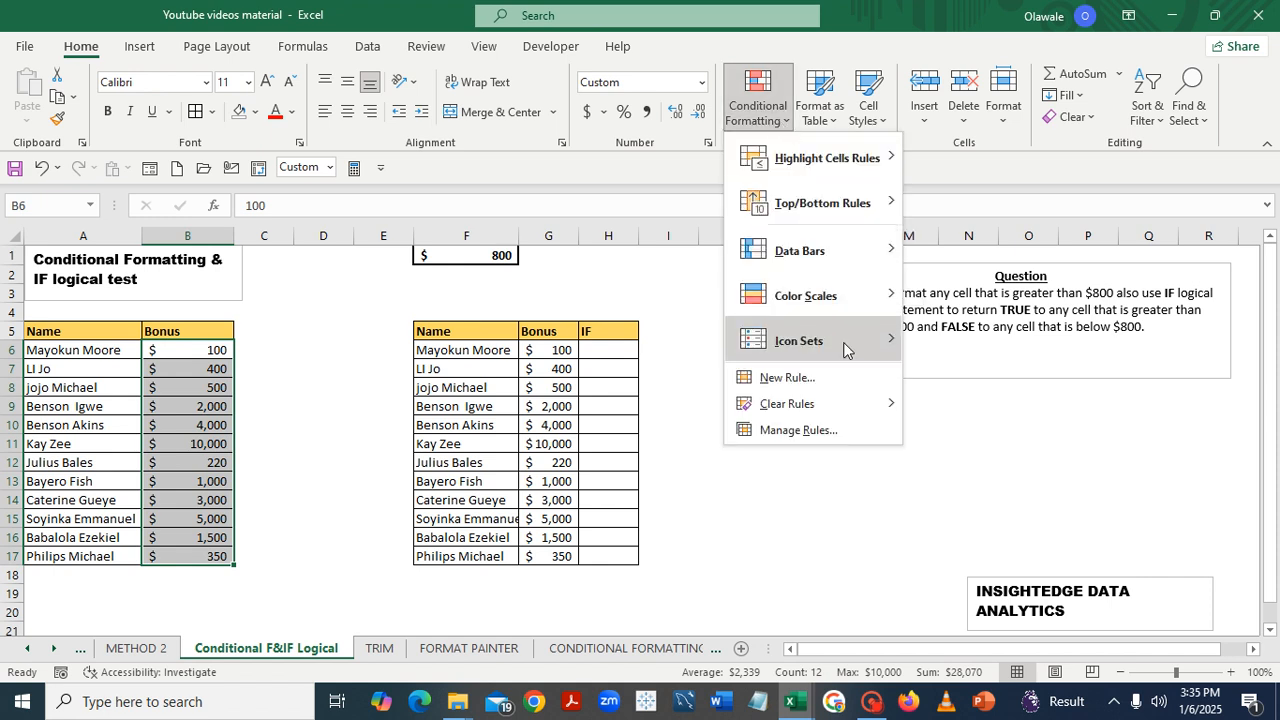
pyautogui.click(785, 378)
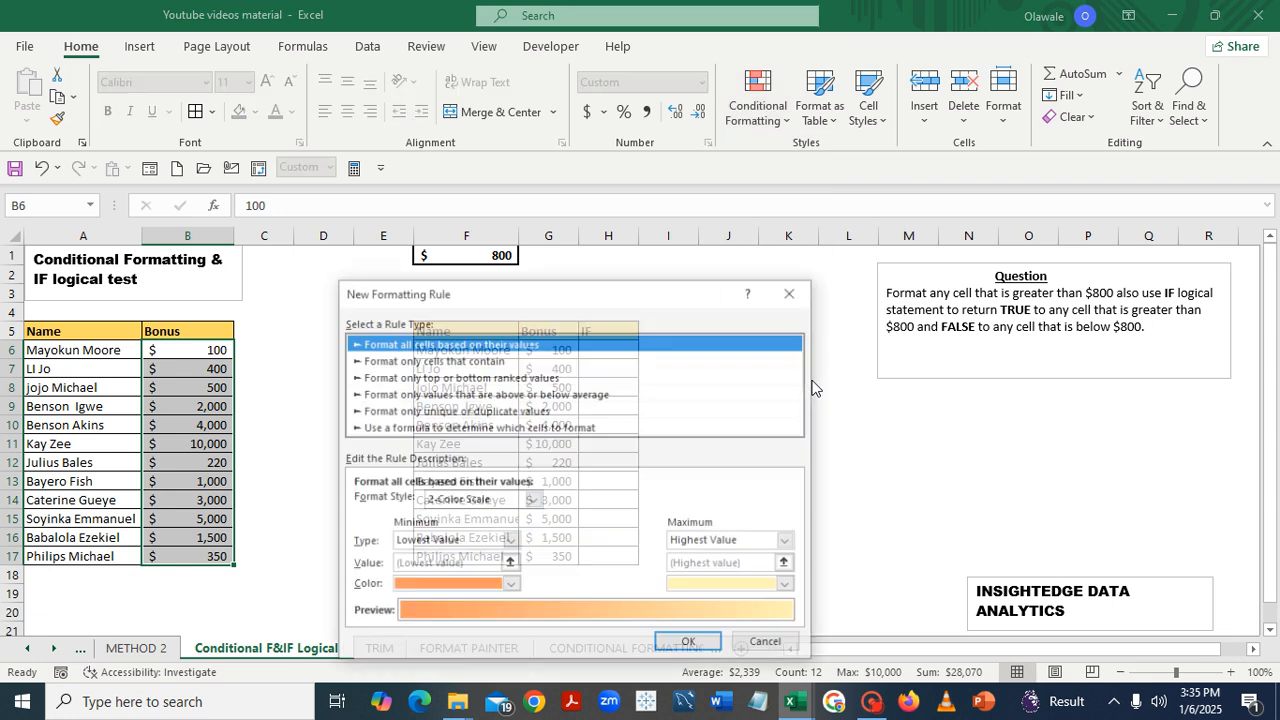
pyautogui.click(398, 428)
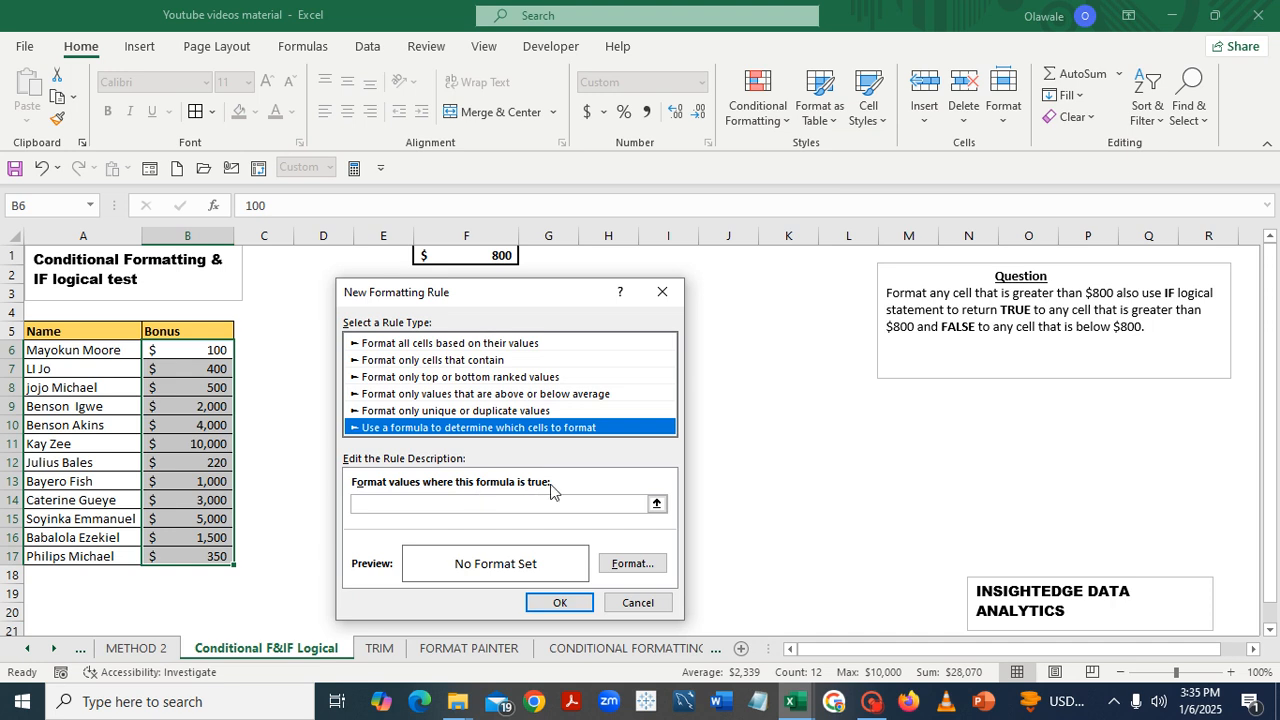
pyautogui.click(498, 504)
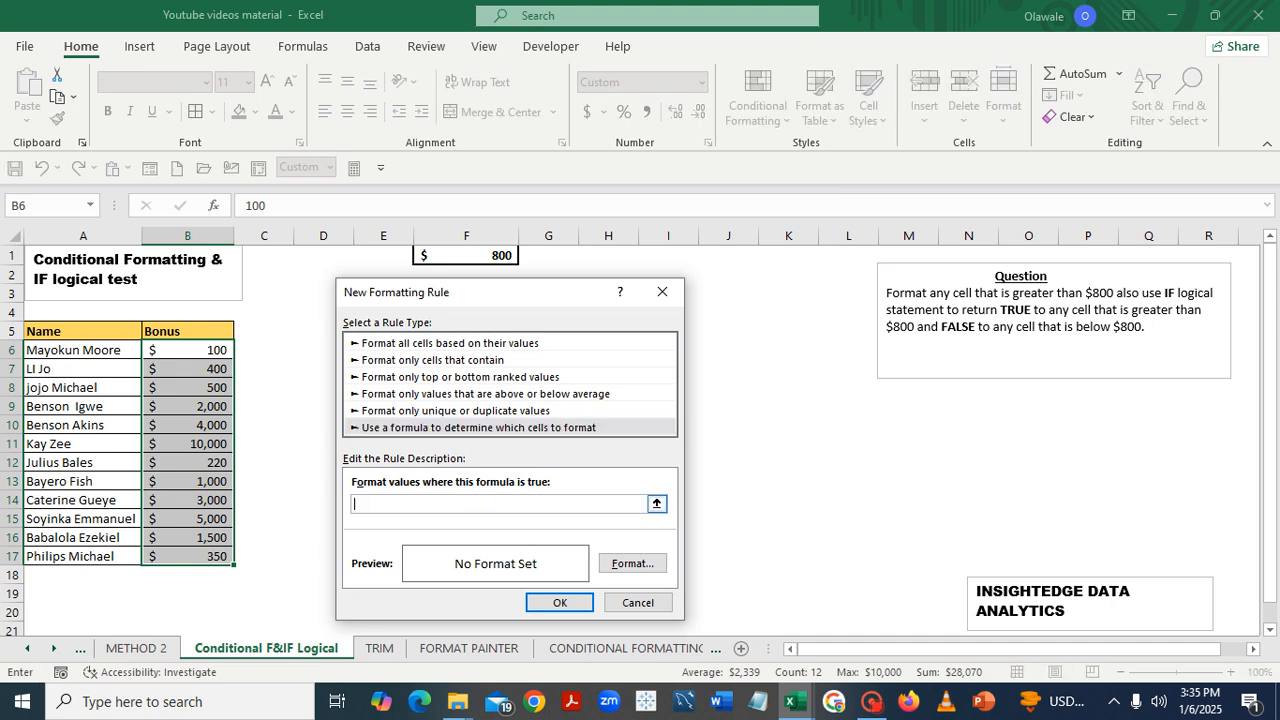
pyautogui.write('=')
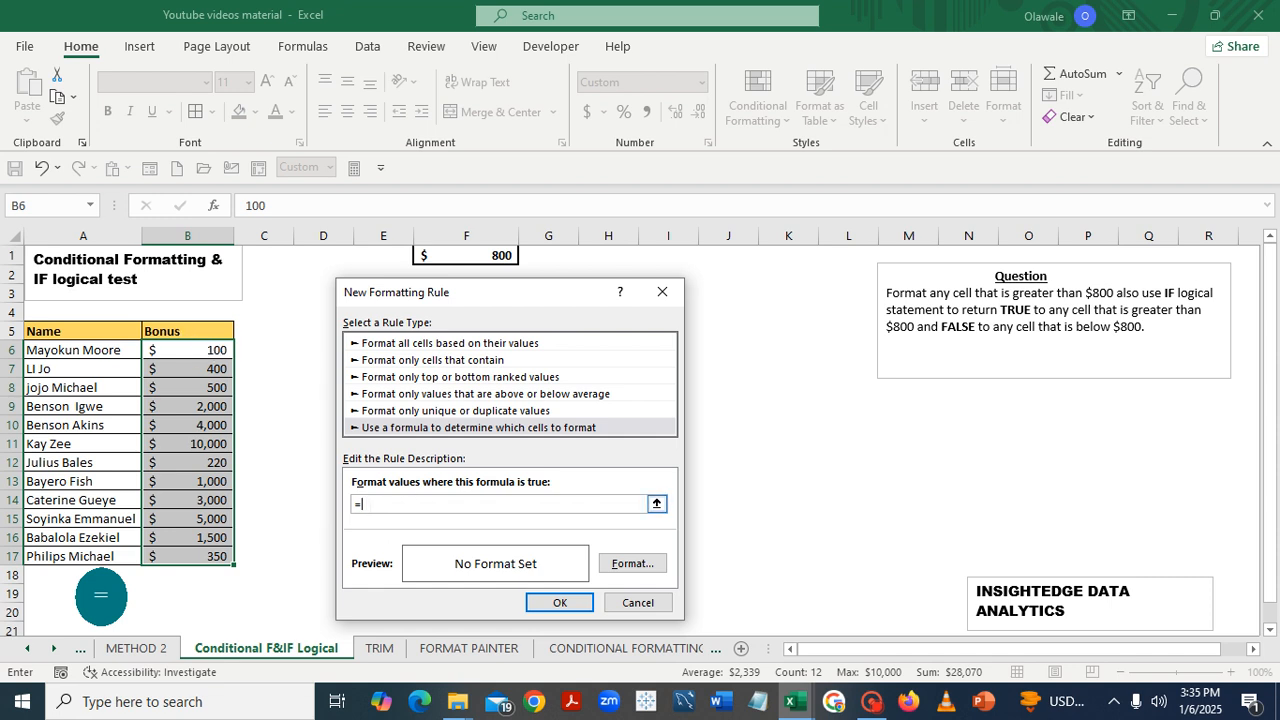
pyautogui.press('capslock')
pyautogui.write('B6')
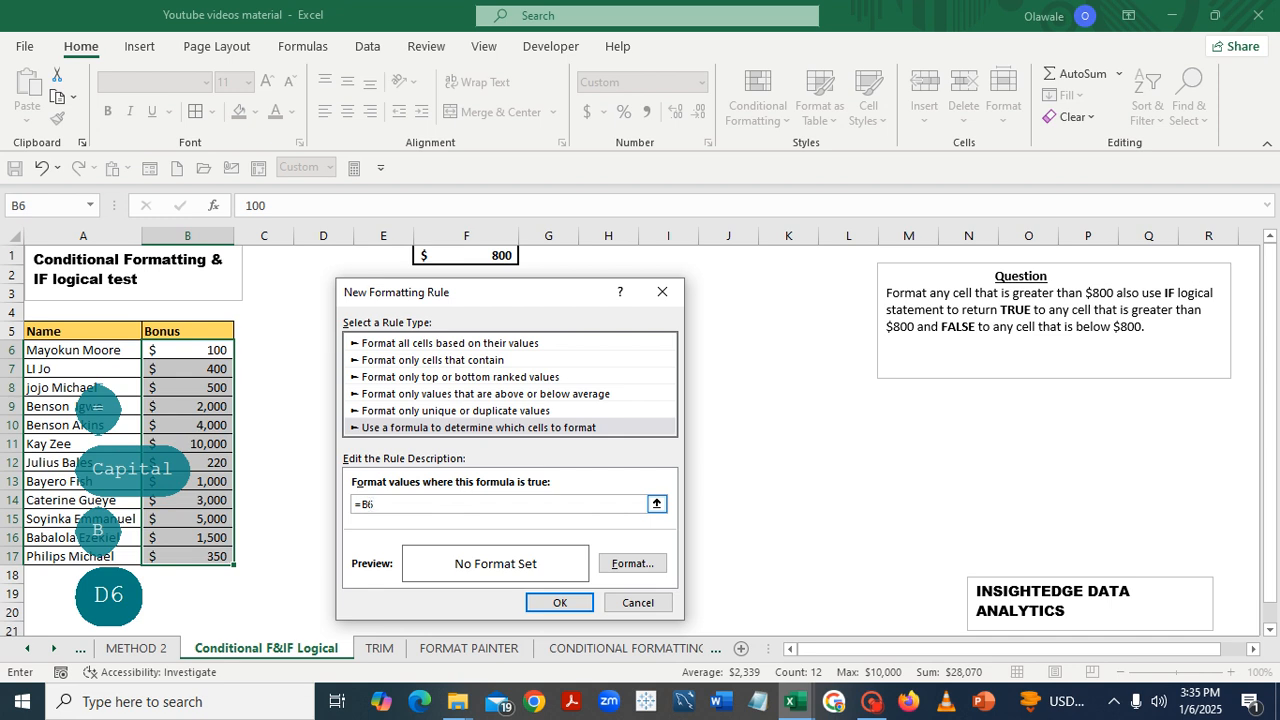
pyautogui.write('>')
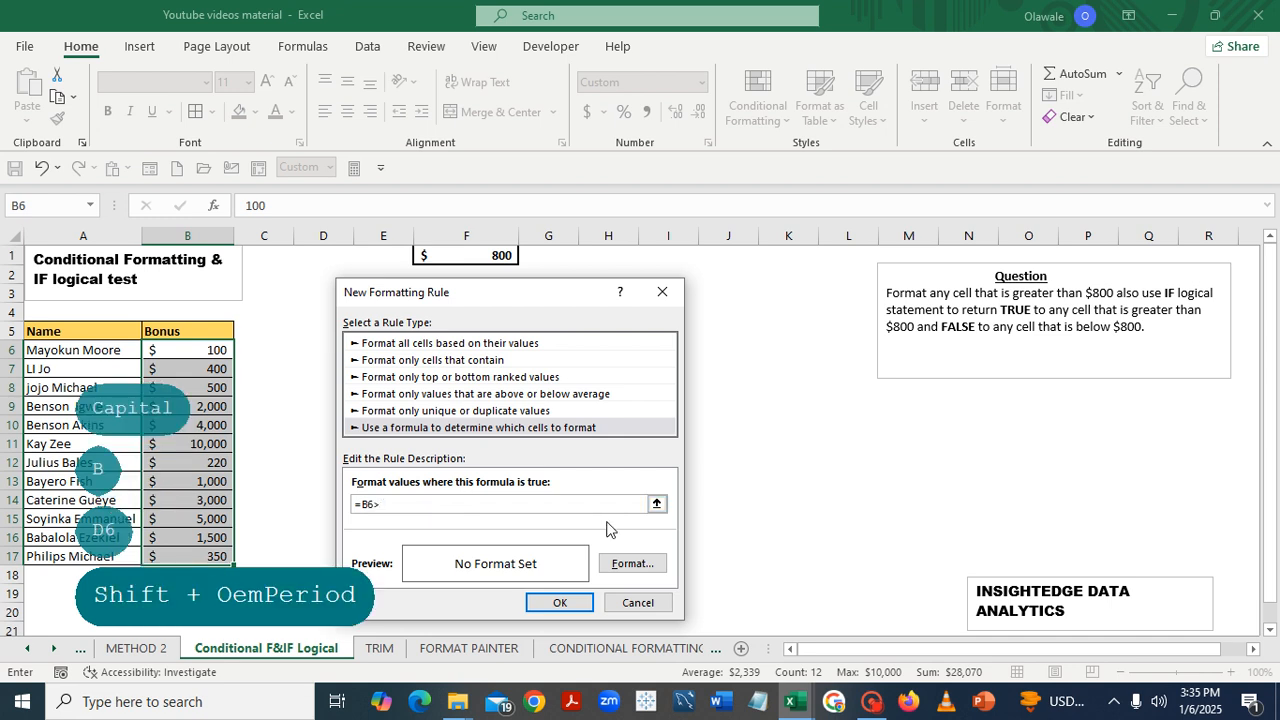
pyautogui.click(656, 503)
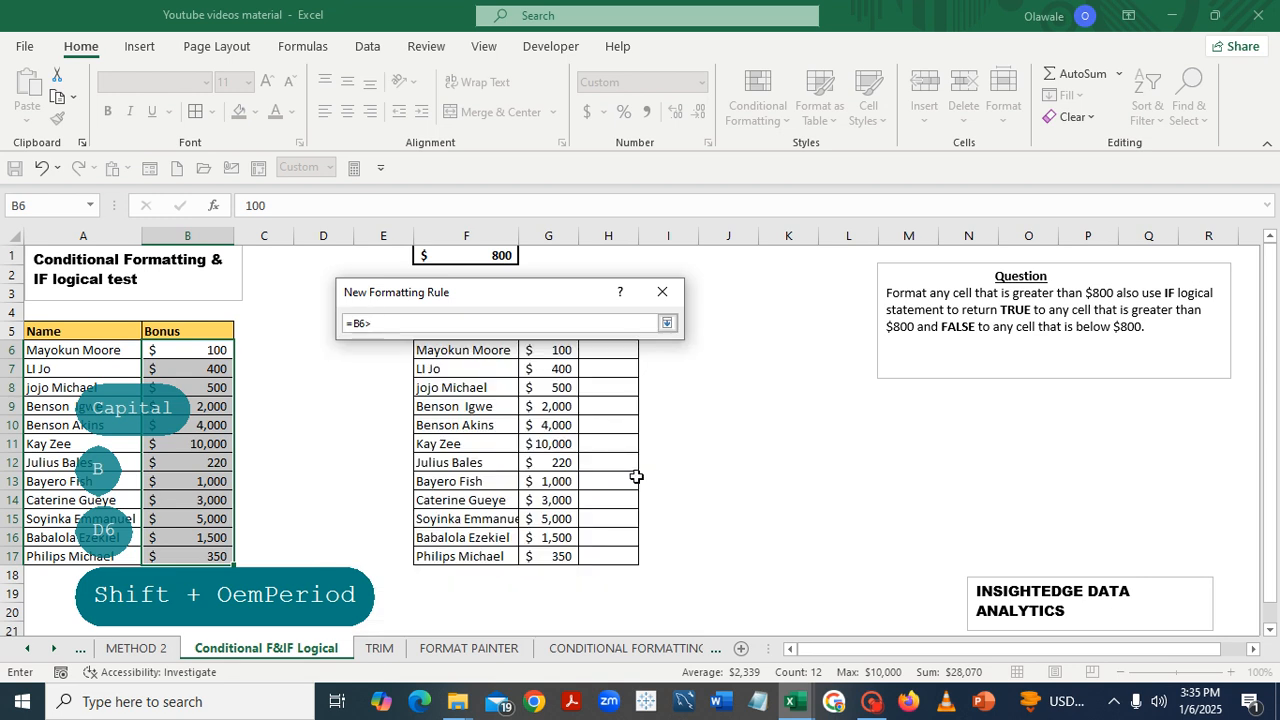
pyautogui.click(475, 257)
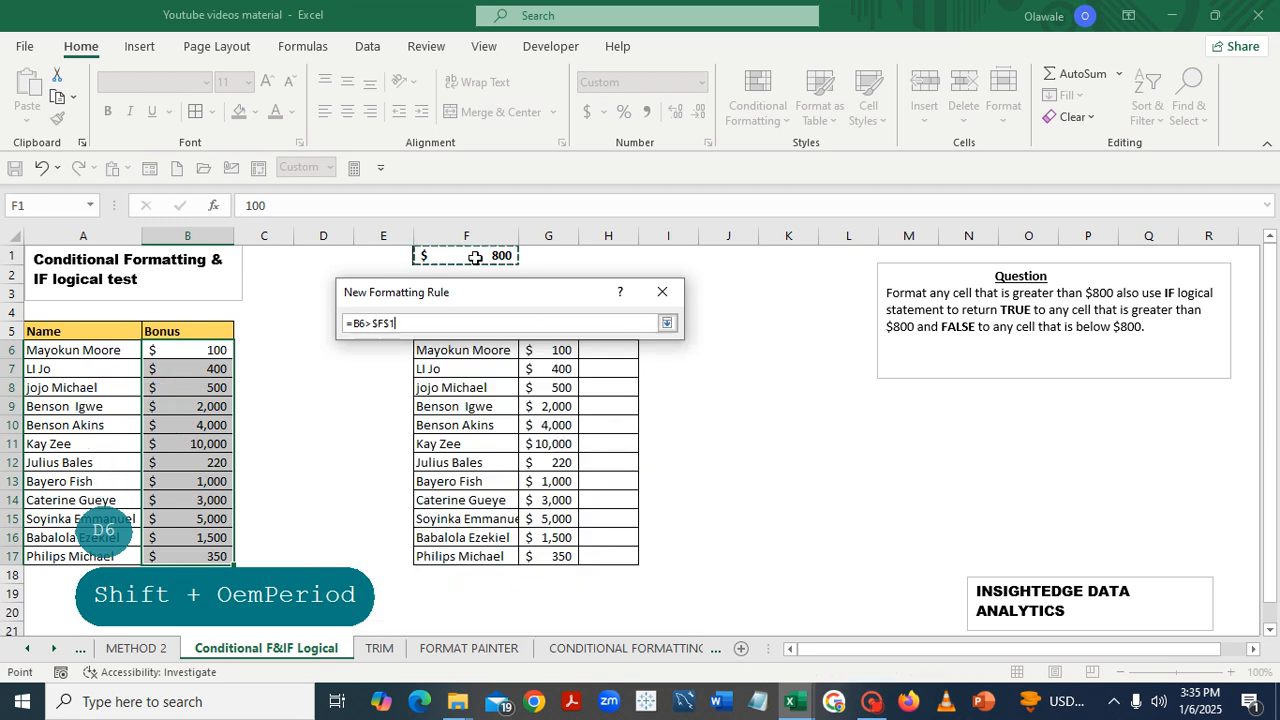
pyautogui.press('Return')
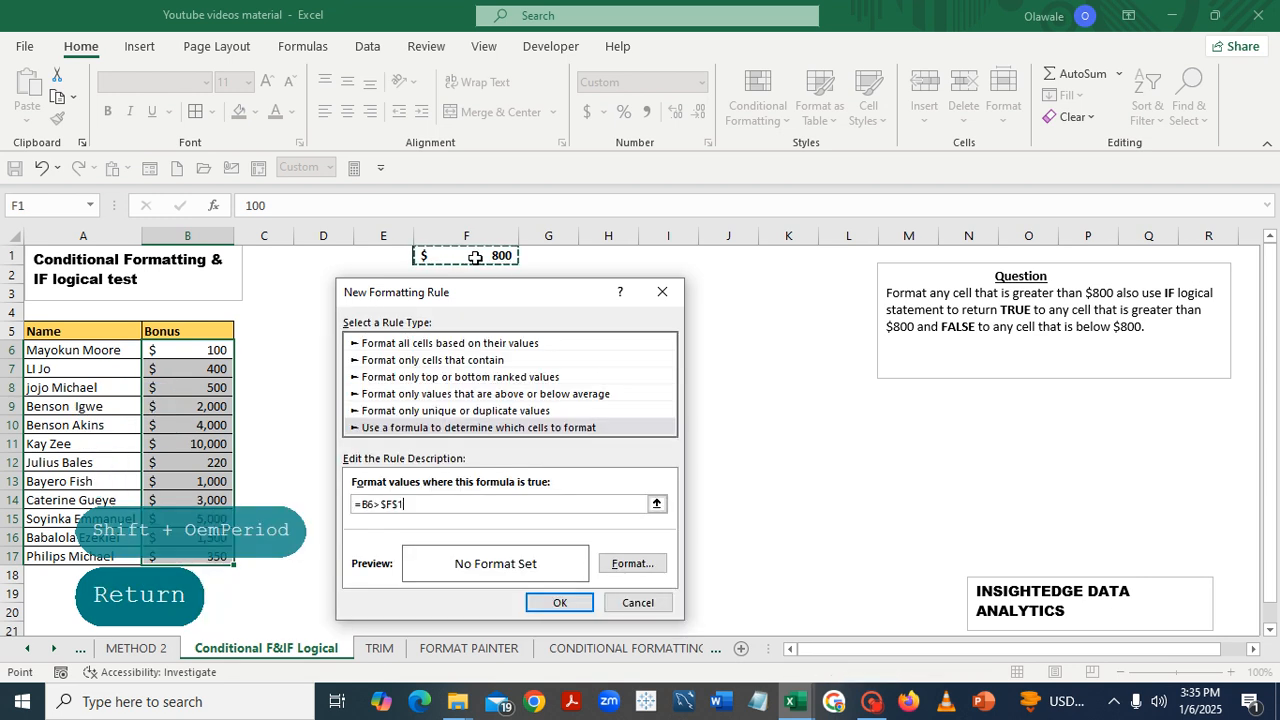
# - Give the rule a green fill format and apply it to the selected bonuses
pyautogui.click(631, 564)
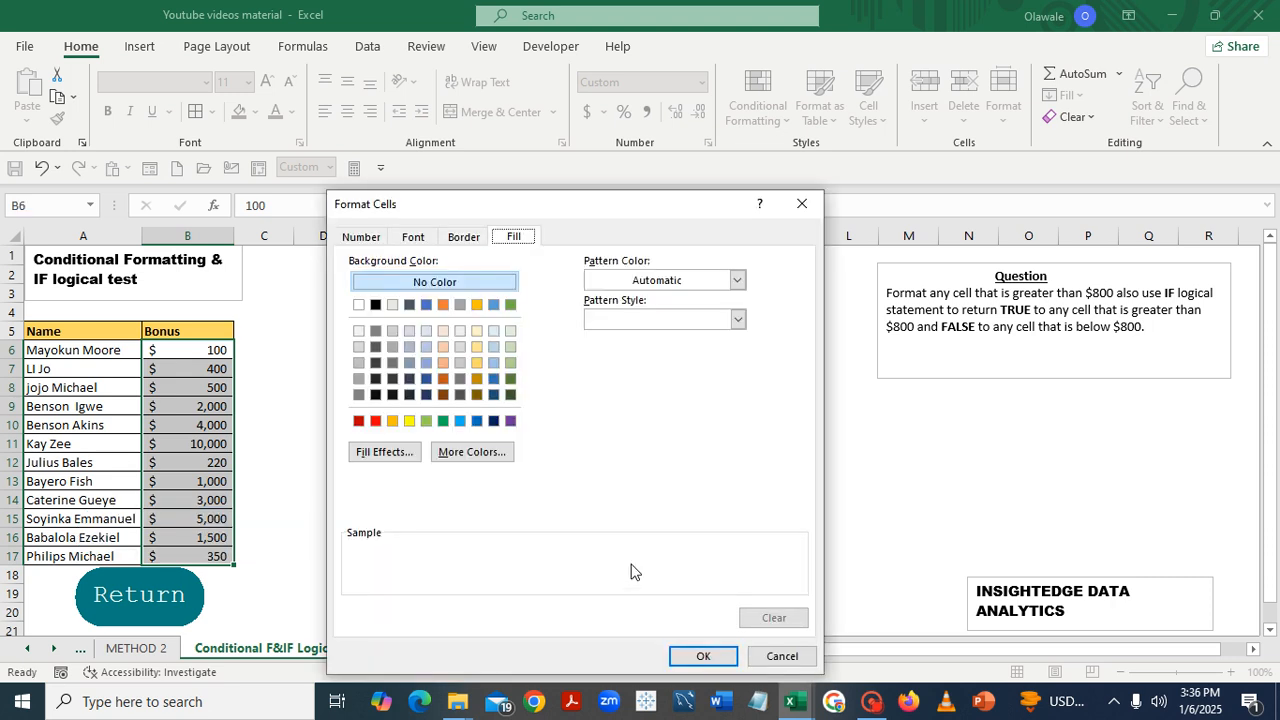
pyautogui.click(427, 421)
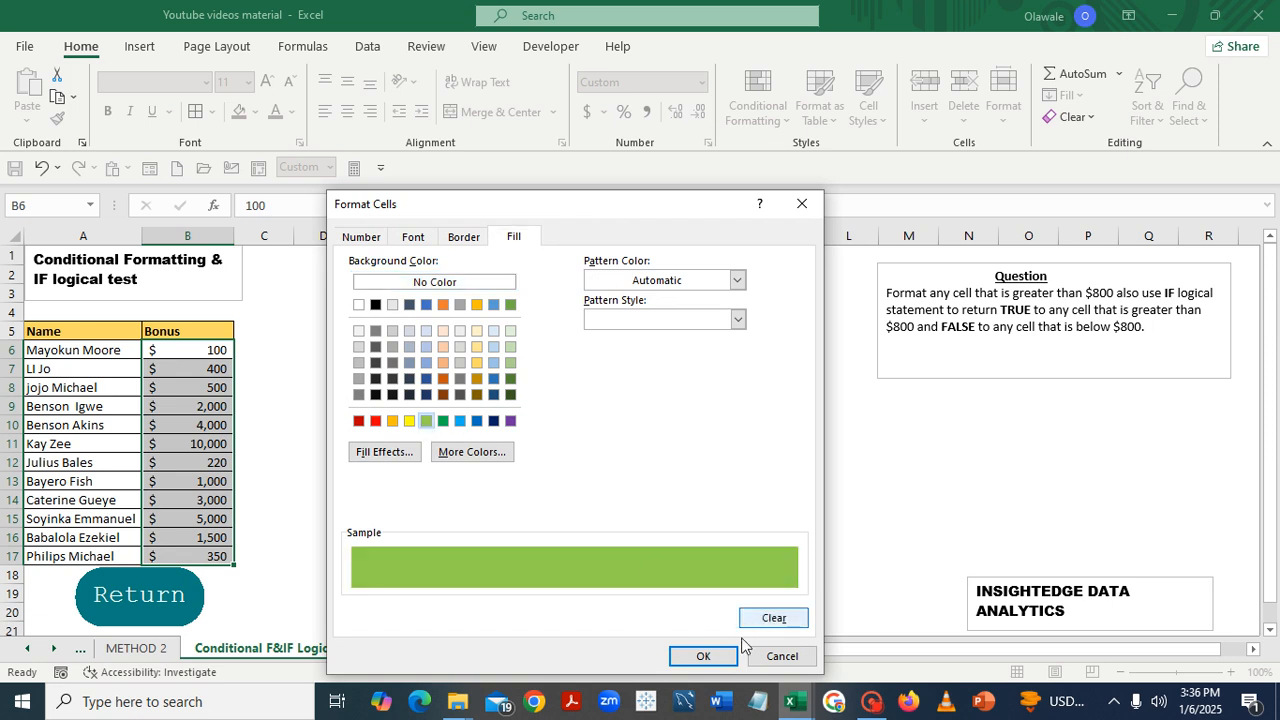
pyautogui.click(704, 656)
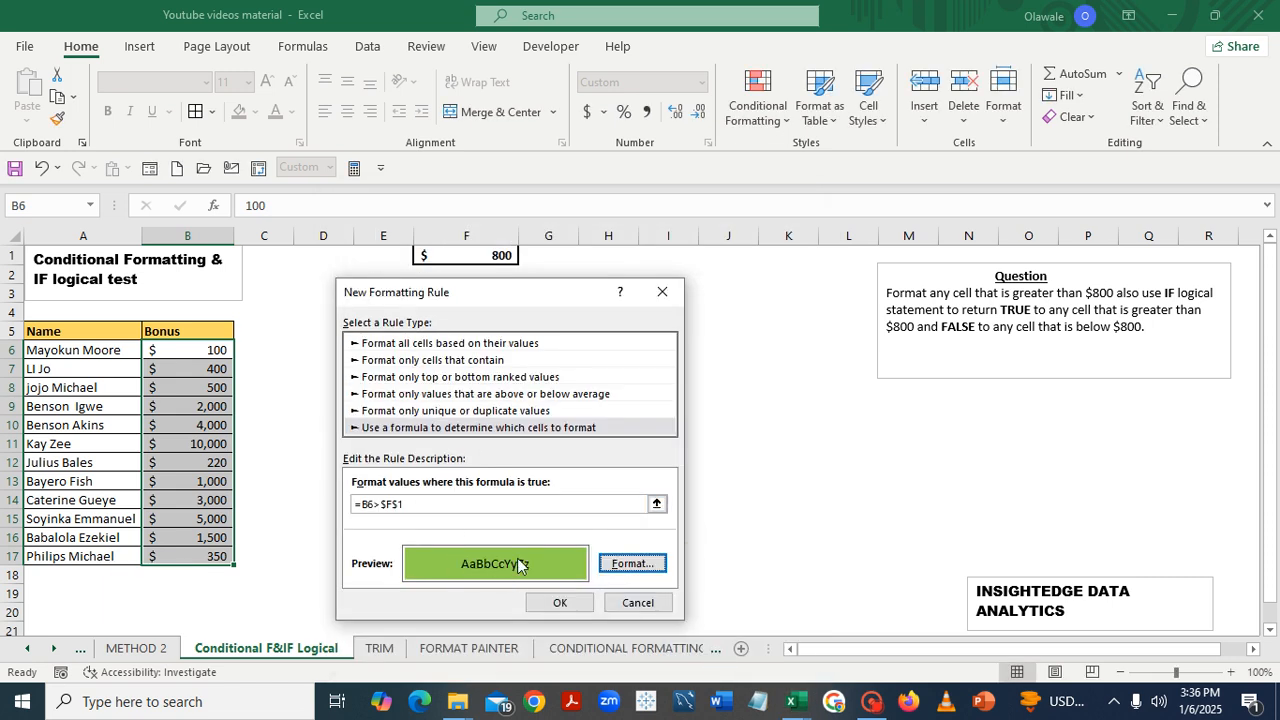
pyautogui.click(560, 603)
pyautogui.click(754, 425)
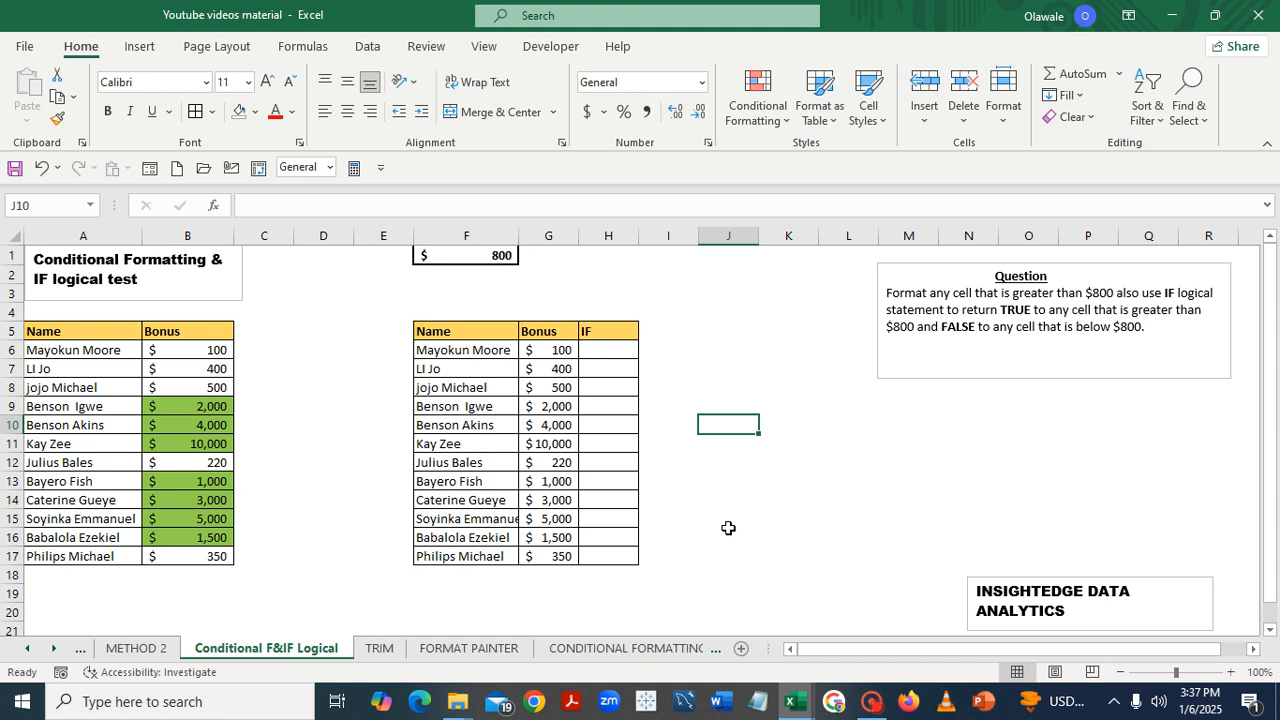
pyautogui.click(592, 350)
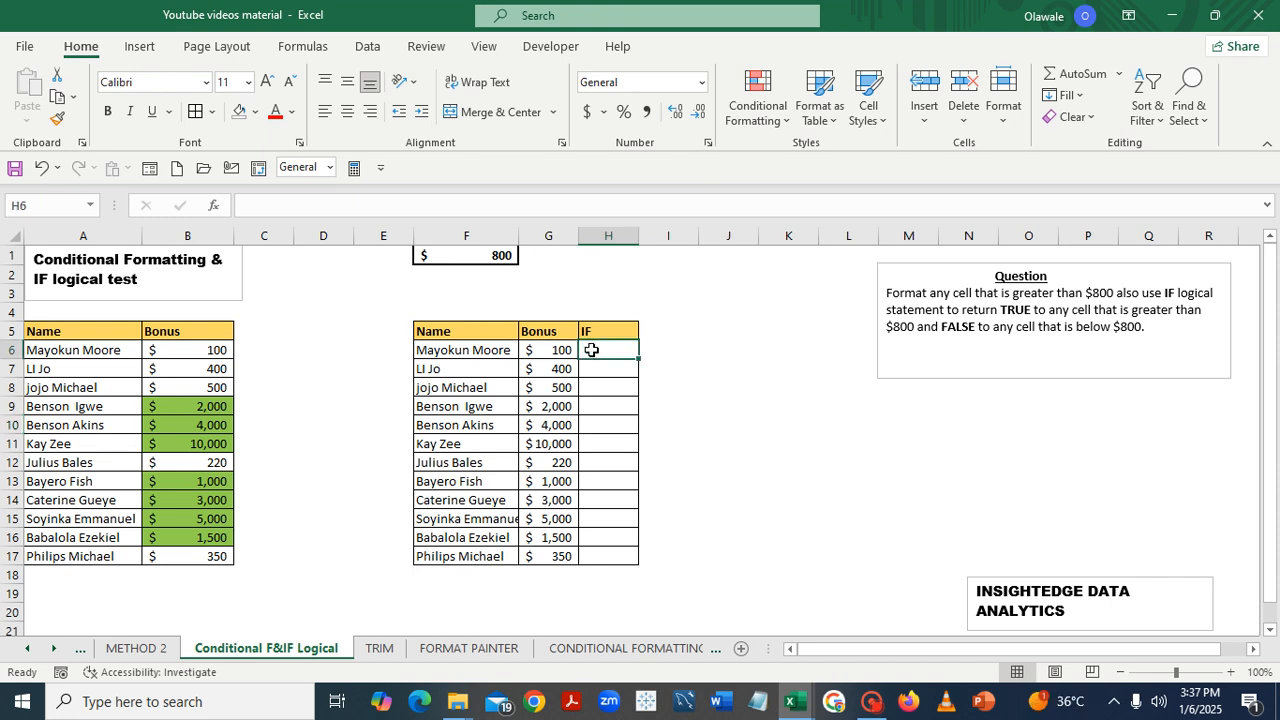
pyautogui.write('=')
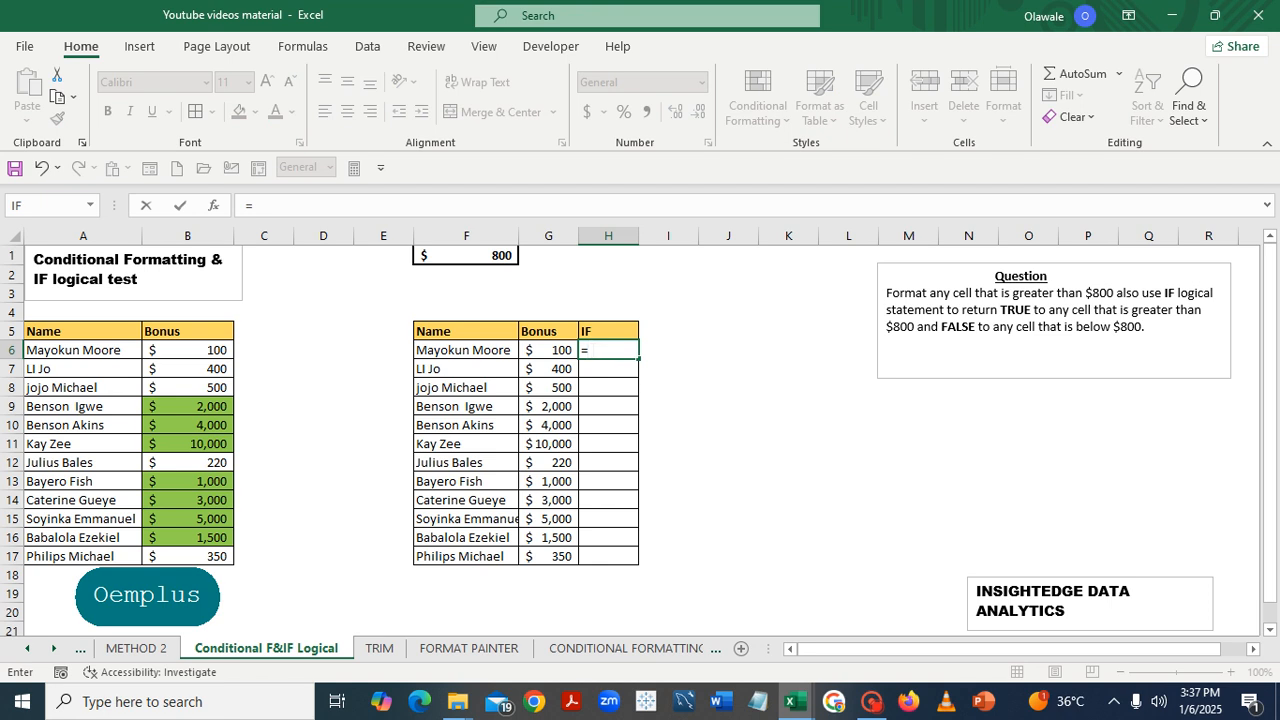
pyautogui.press('BackSpace')
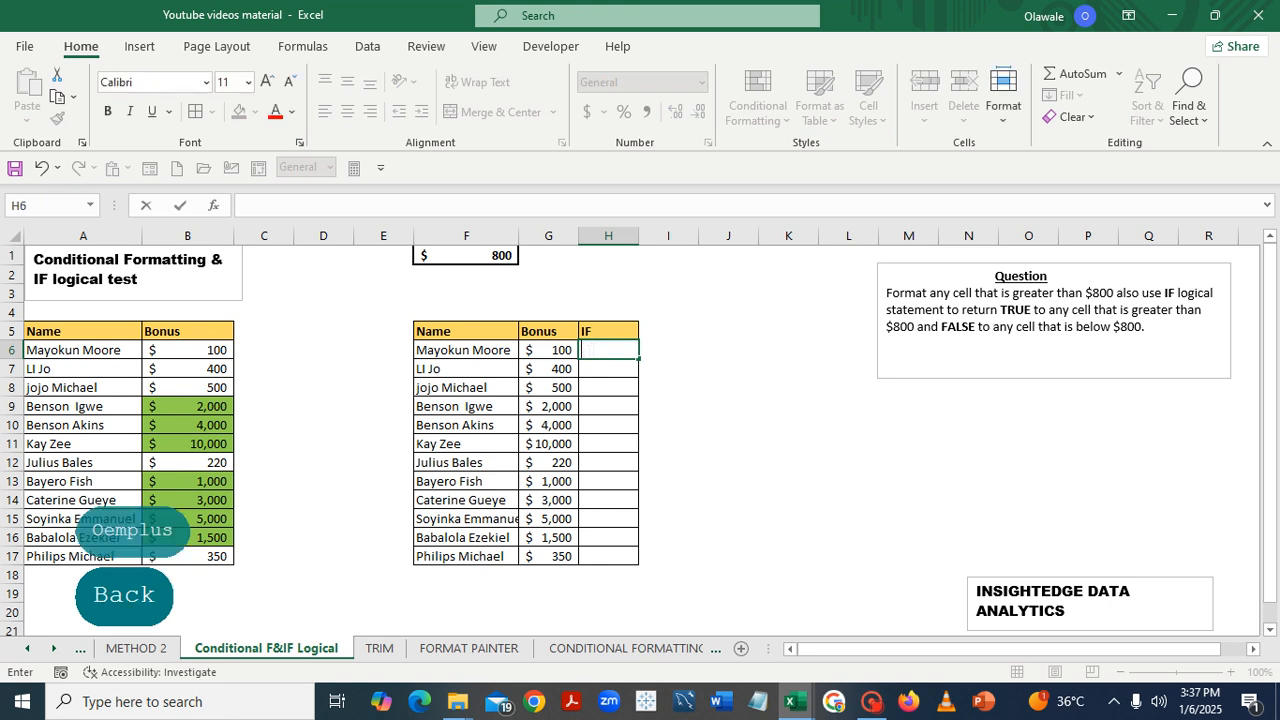
pyautogui.click(669, 423)
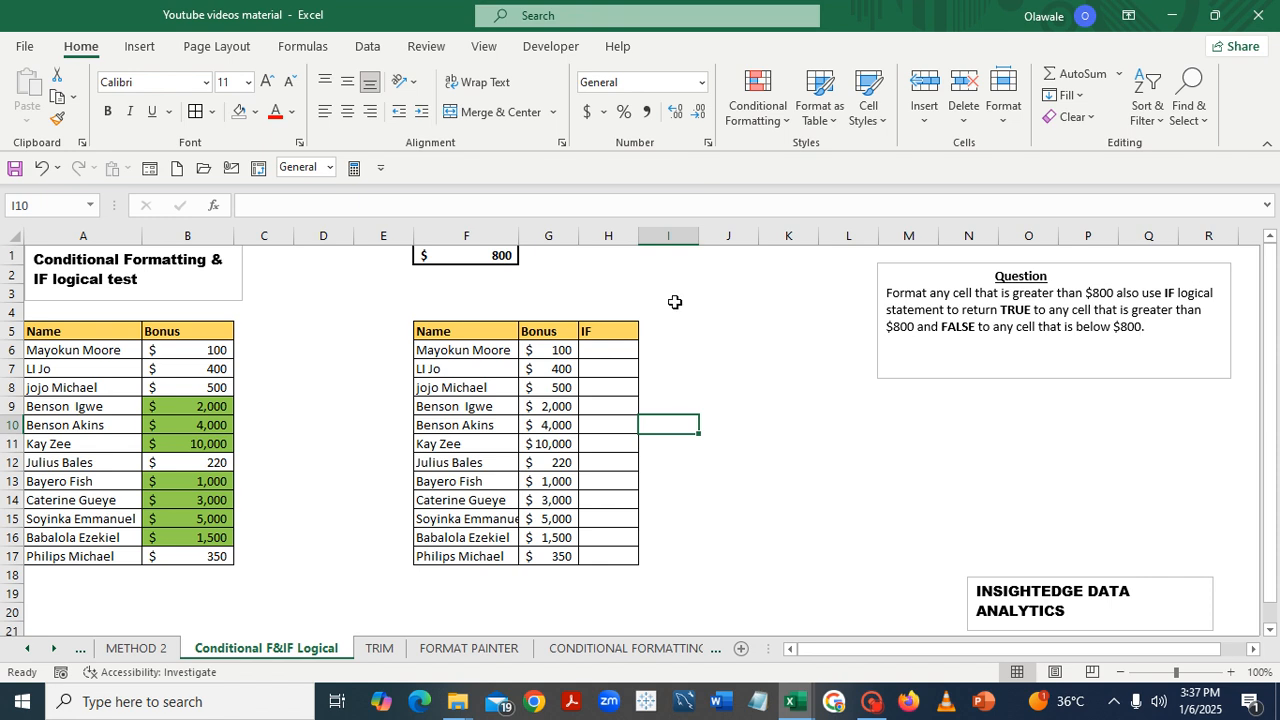
# - In H6, start an IF formula whose logical test is G6>$F$1 with an absolute reference to F1
pyautogui.click(592, 346)
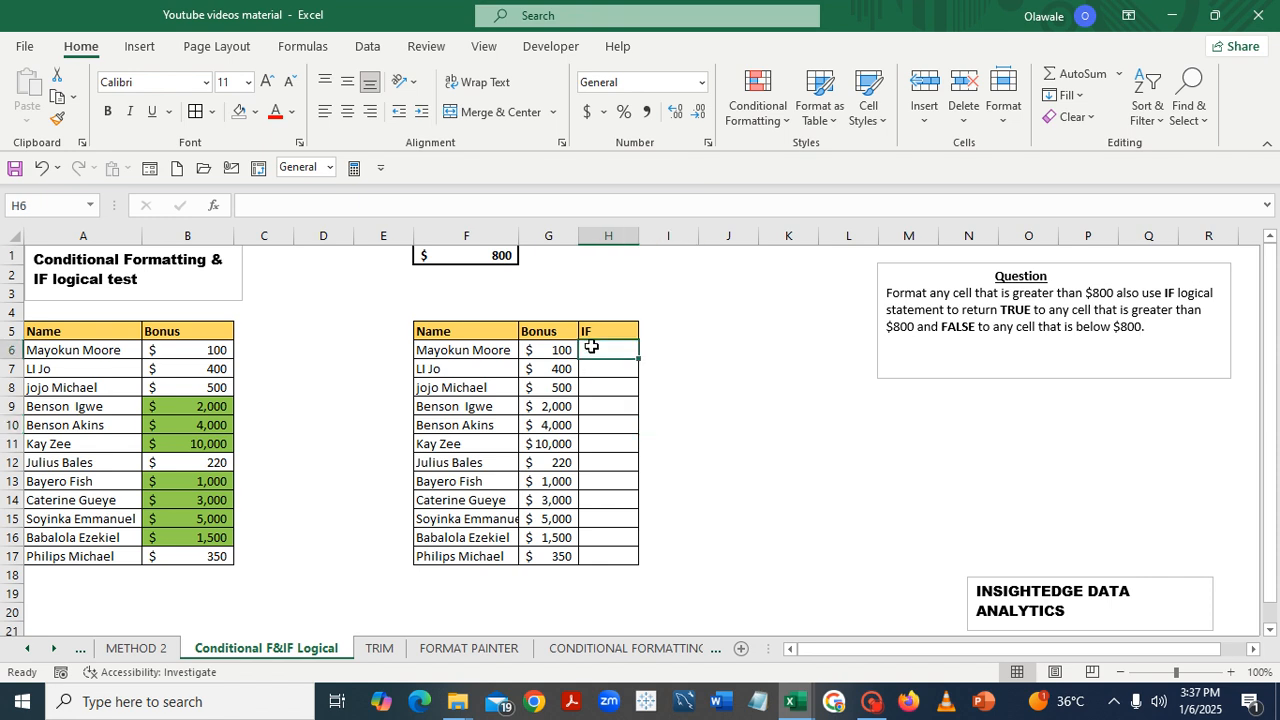
pyautogui.write('=IF')
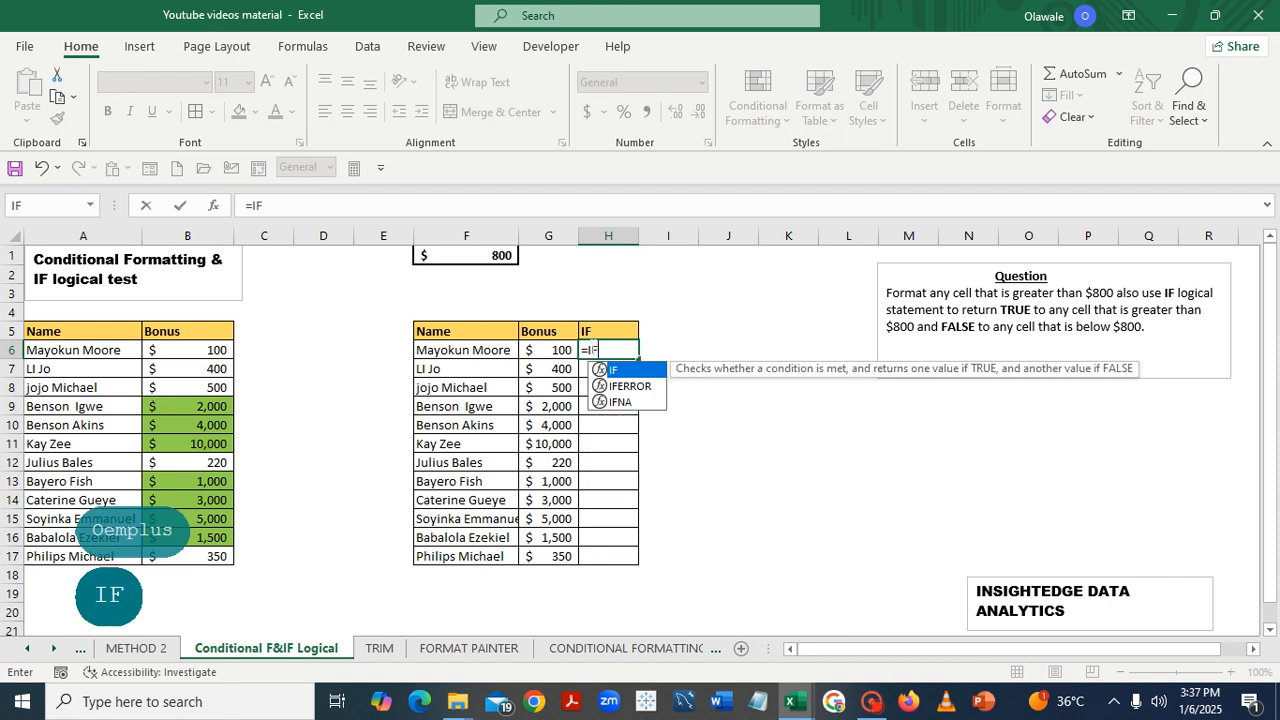
pyautogui.doubleClick(637, 371)
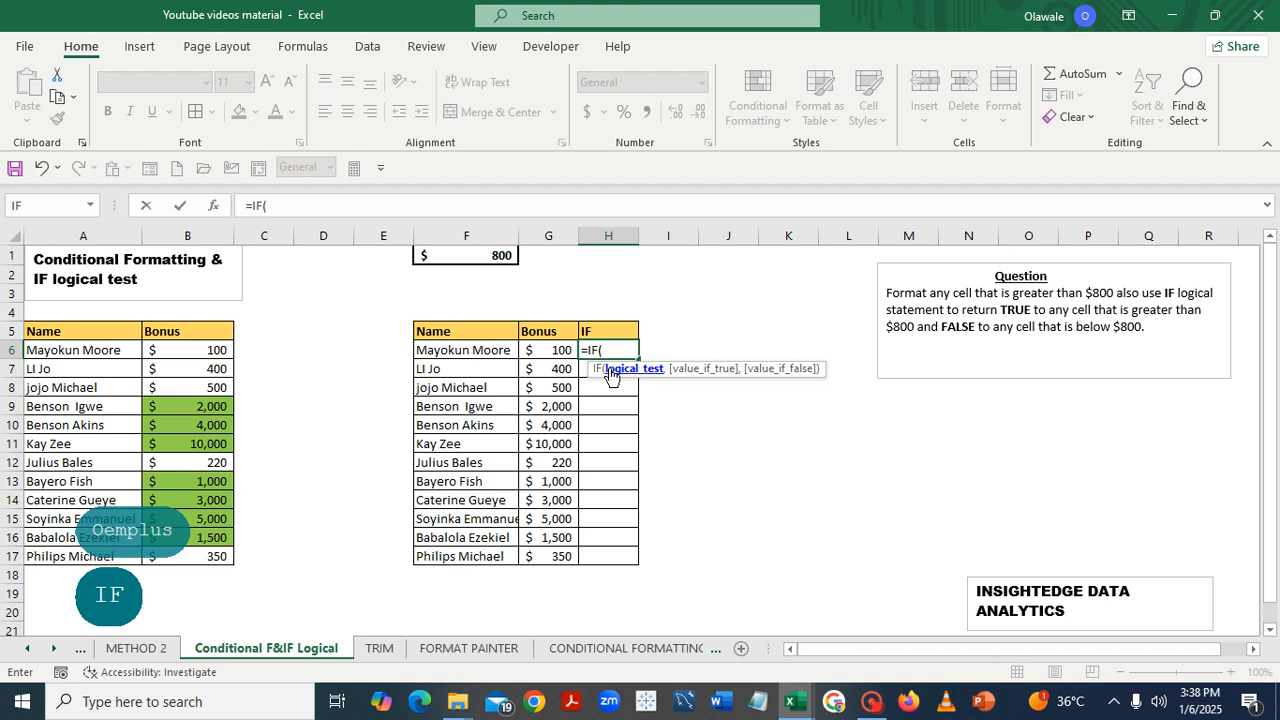
pyautogui.click(553, 351)
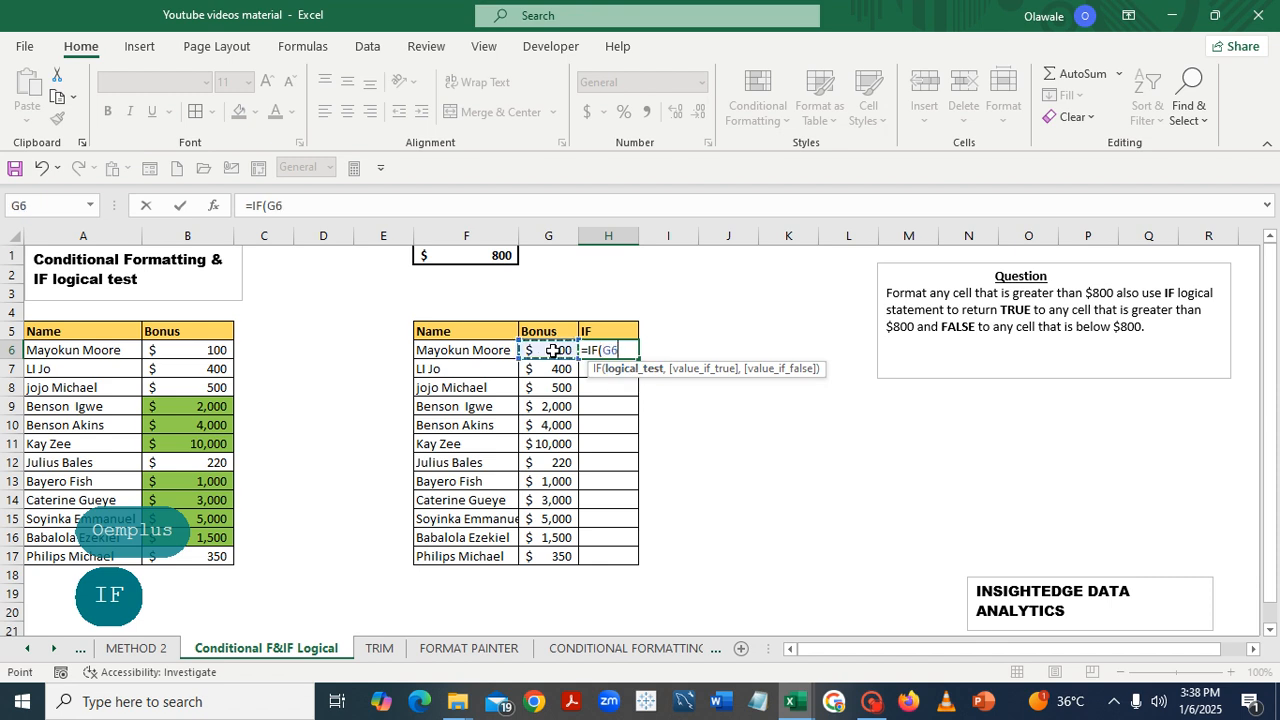
pyautogui.write('>')
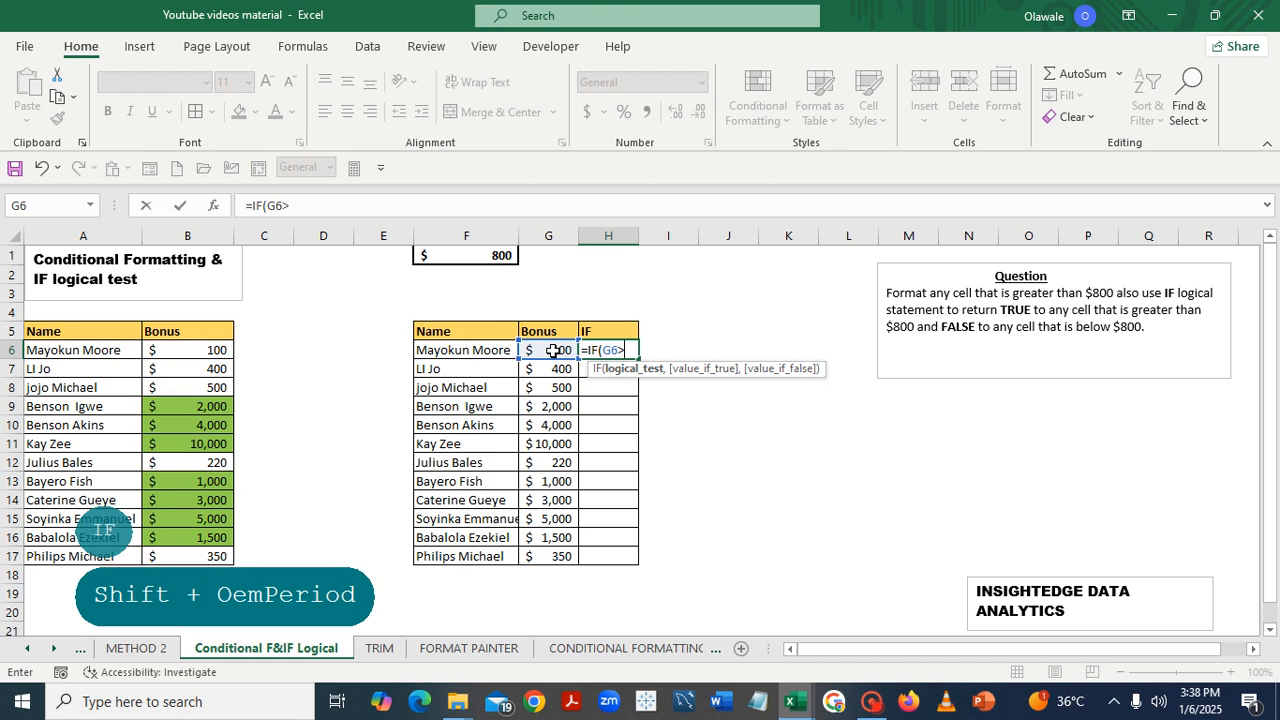
pyautogui.click(494, 254)
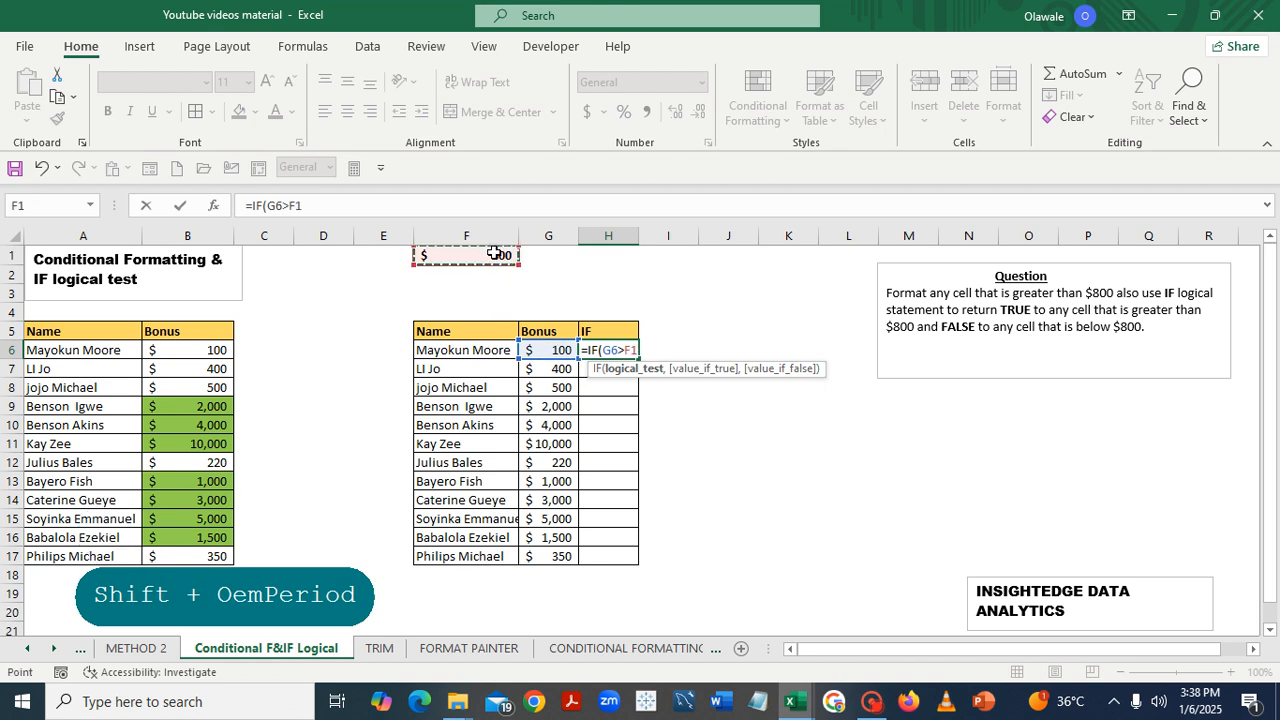
pyautogui.press('F4')
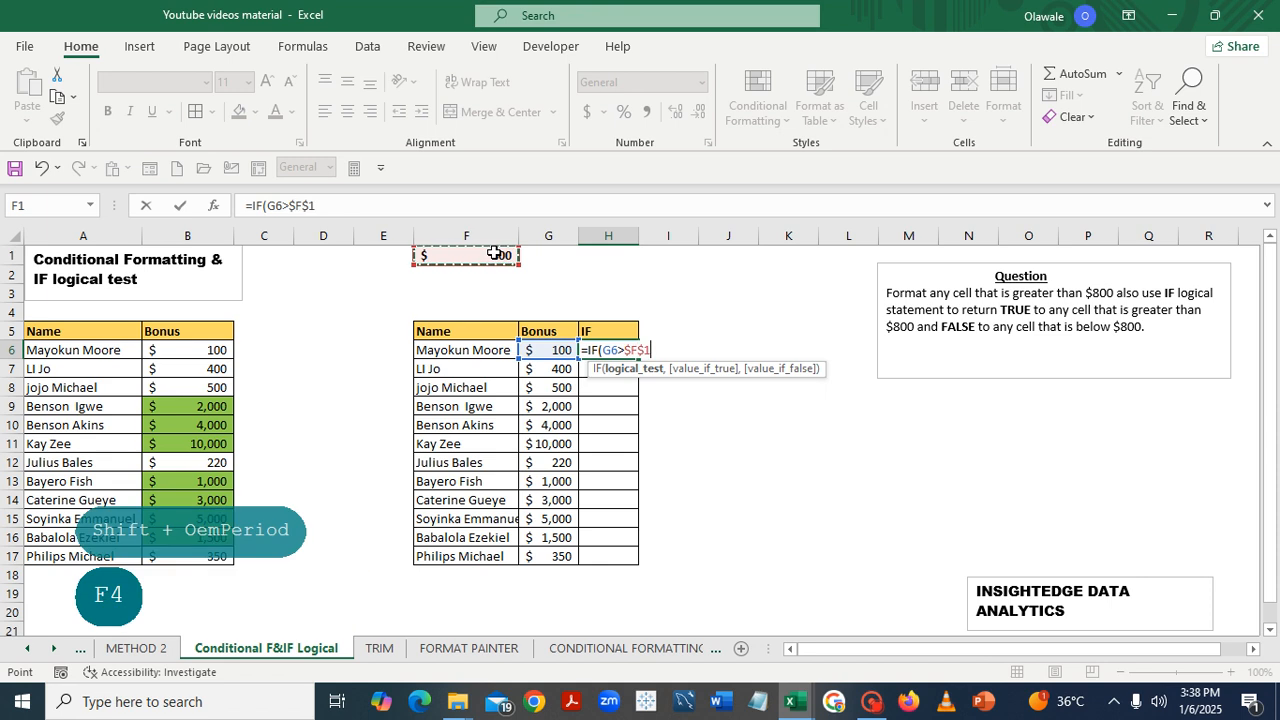
pyautogui.write(',')
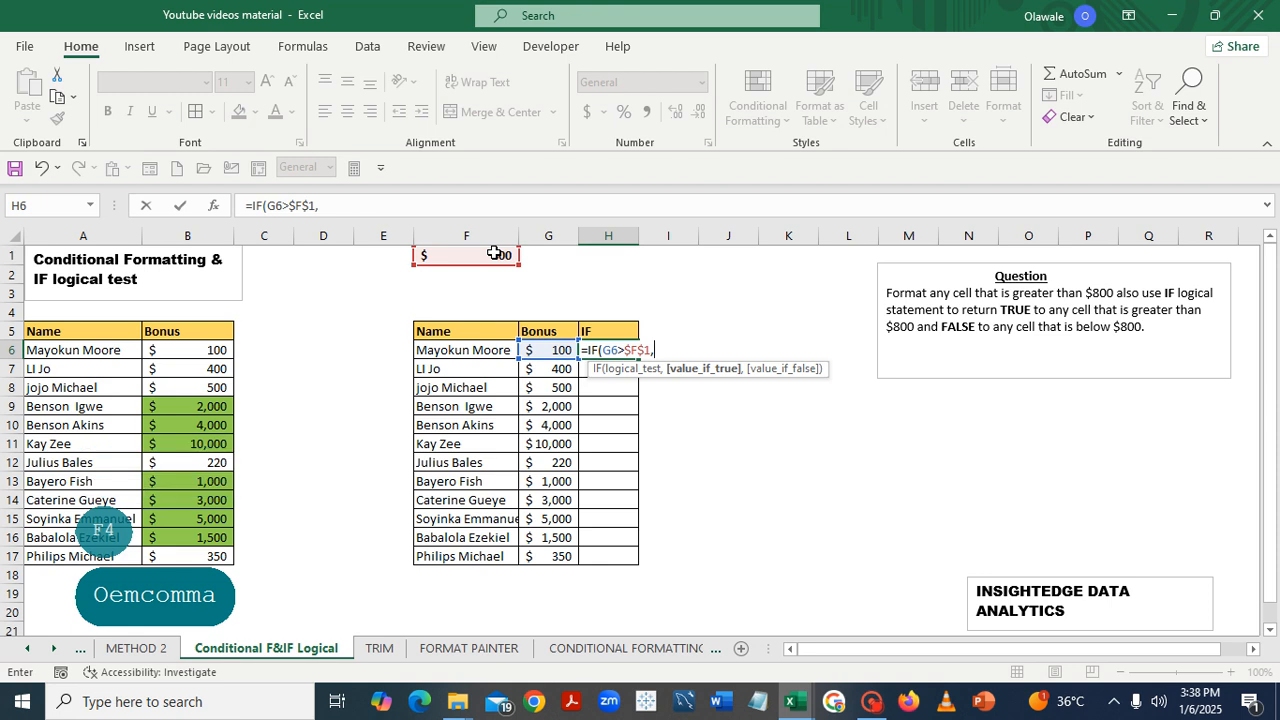
# - Complete the IF formula in H6 to return "TRUE" when true and "False" otherwise, and enter it
pyautogui.write('"')
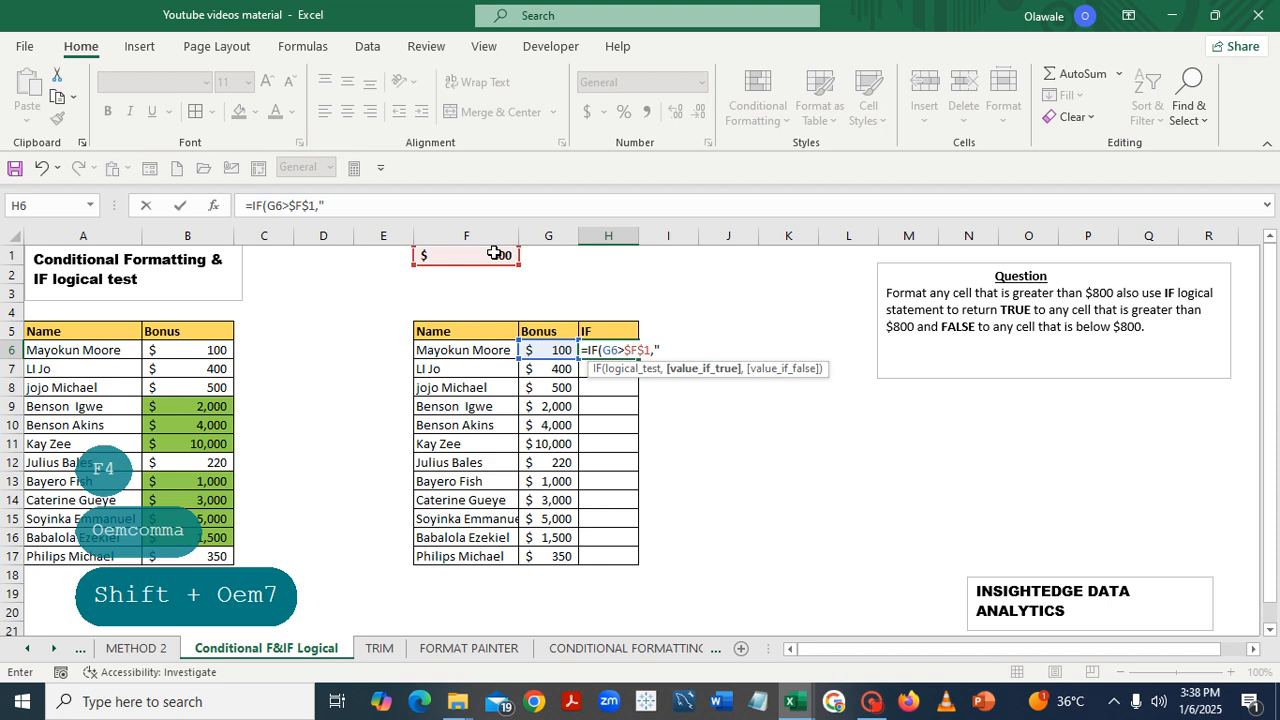
pyautogui.press('capslock')
pyautogui.press('capslock')
pyautogui.write('T')
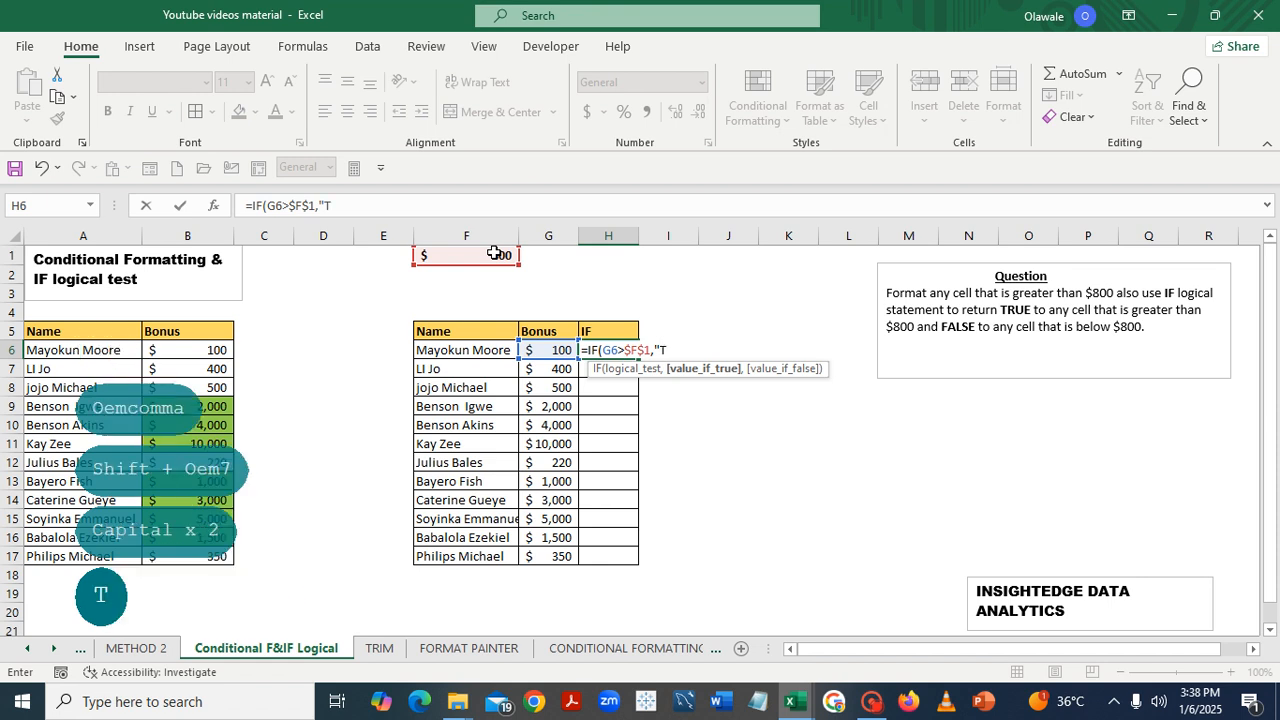
pyautogui.write('RUE')
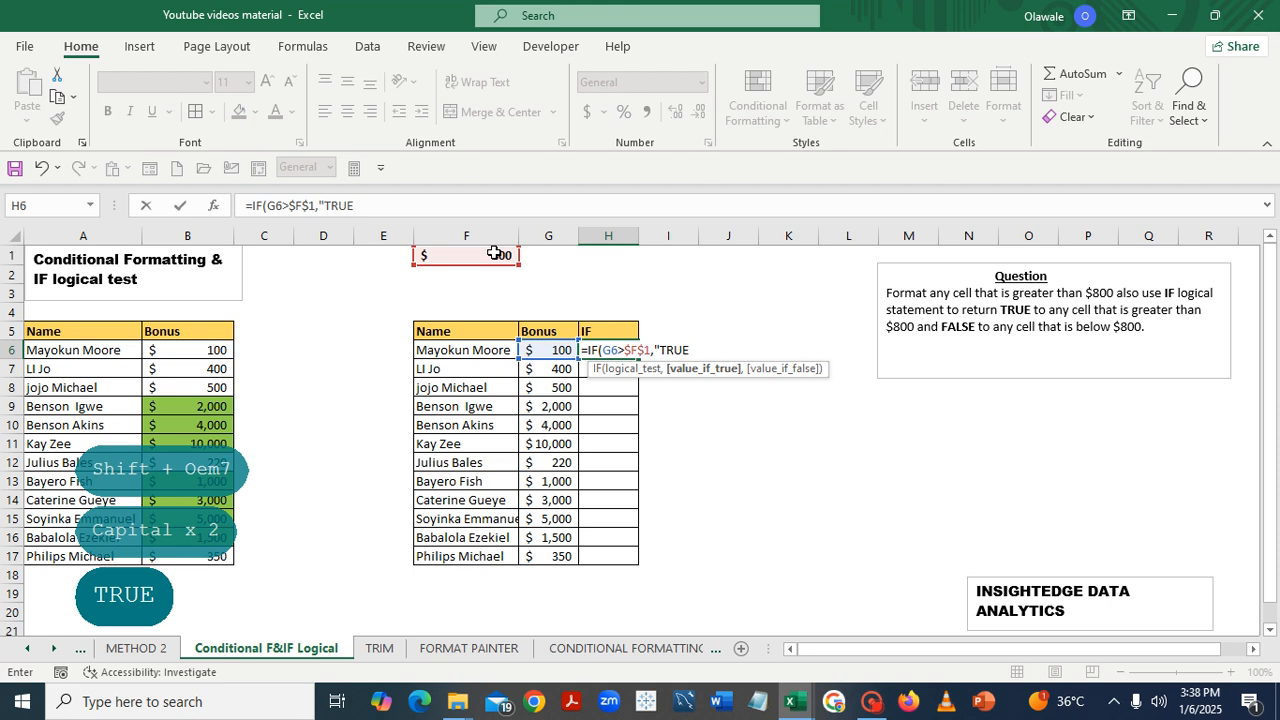
pyautogui.write('".')
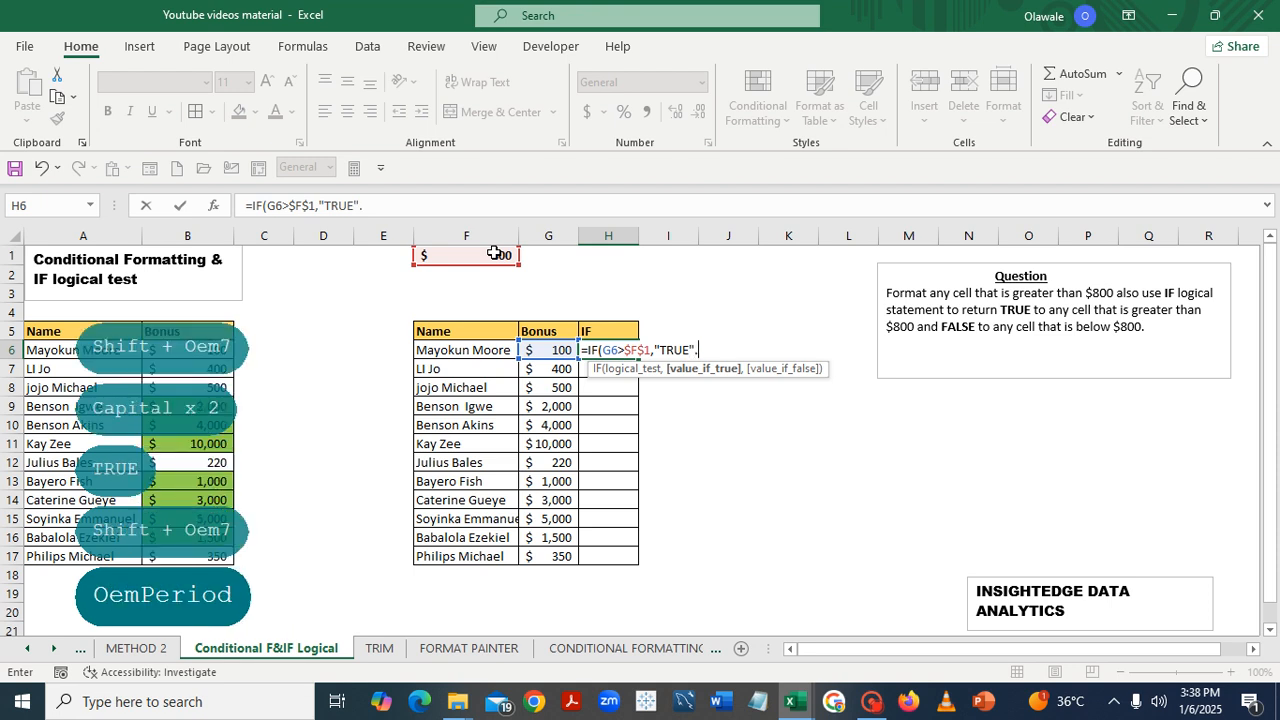
pyautogui.press('BackSpace')
pyautogui.write(',')
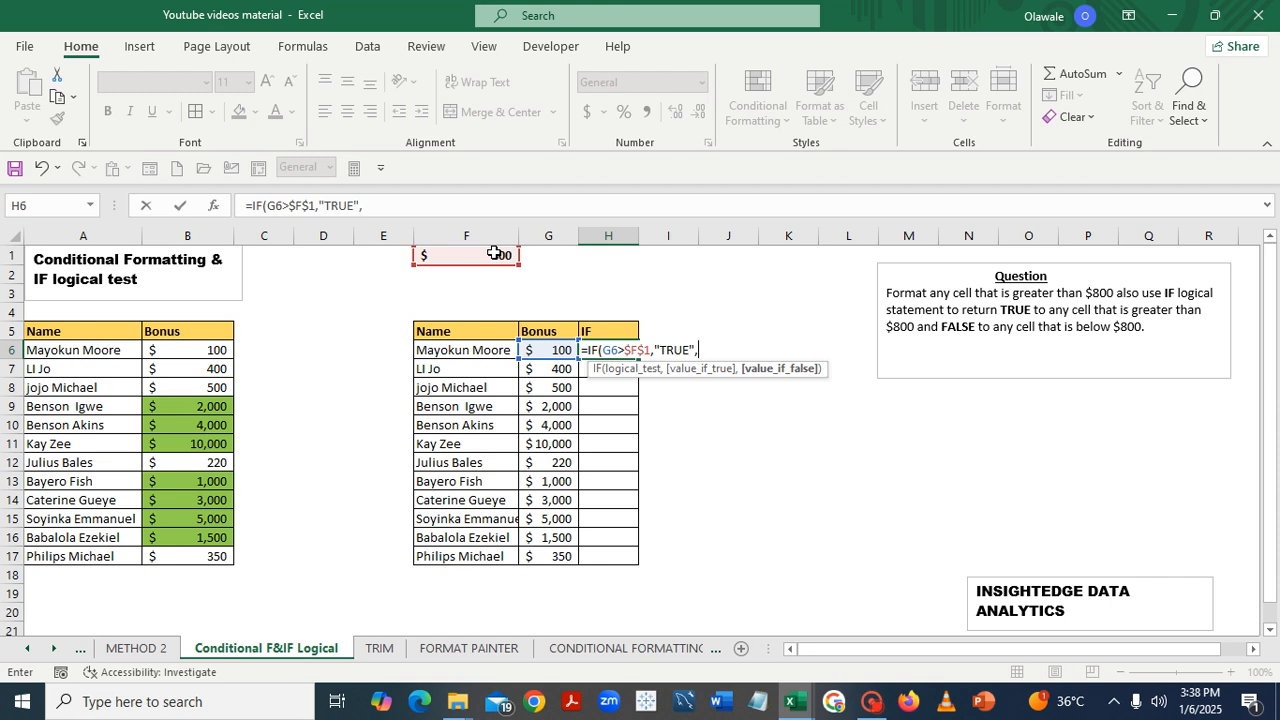
pyautogui.write('"F')
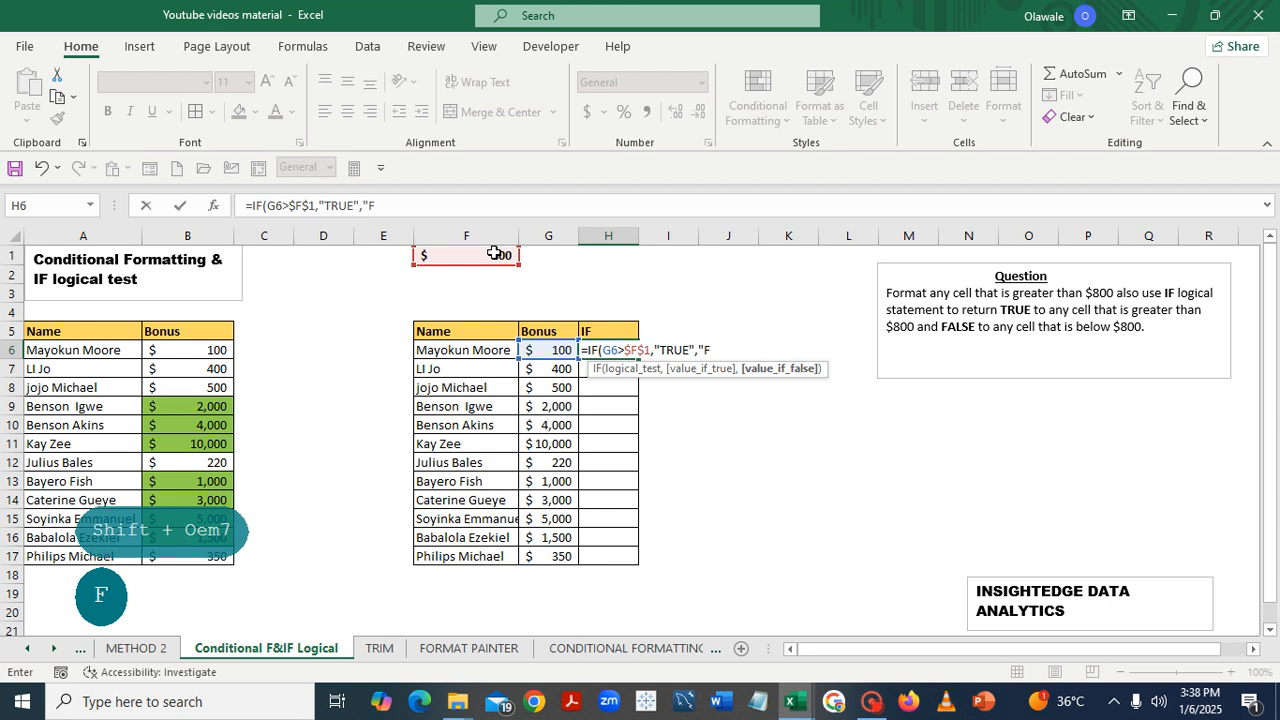
pyautogui.press('capslock')
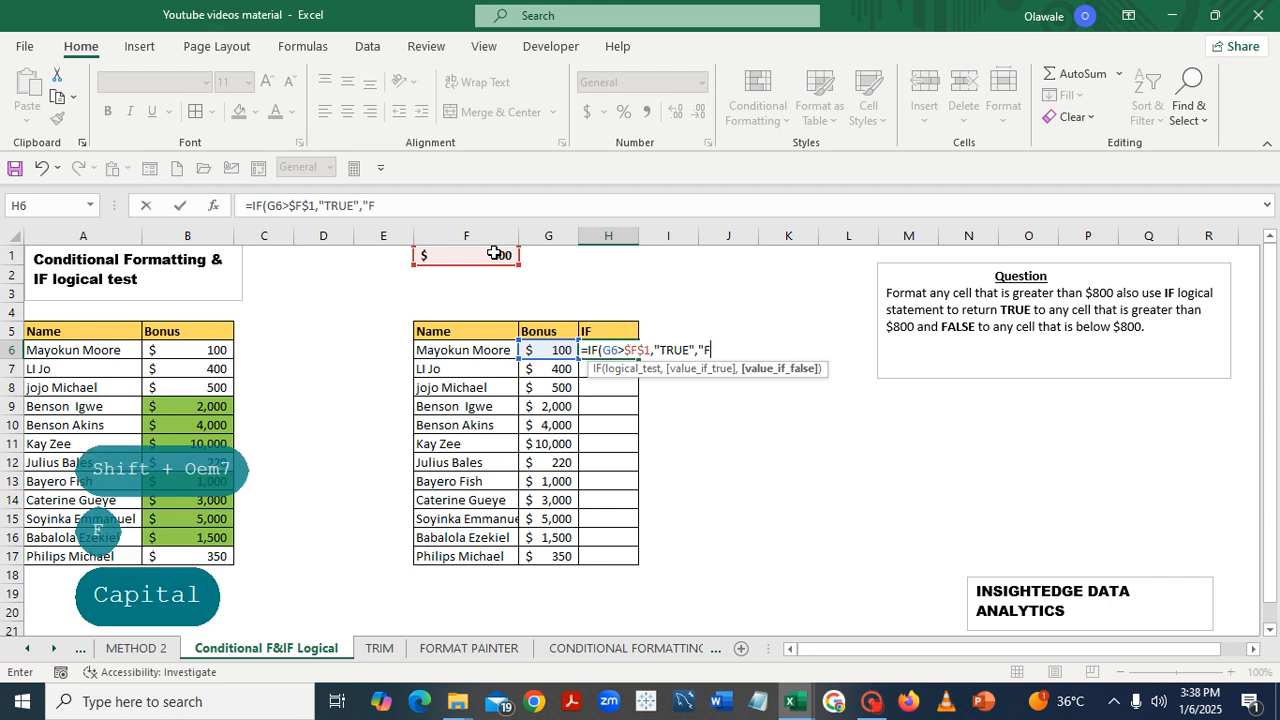
pyautogui.write('alse')
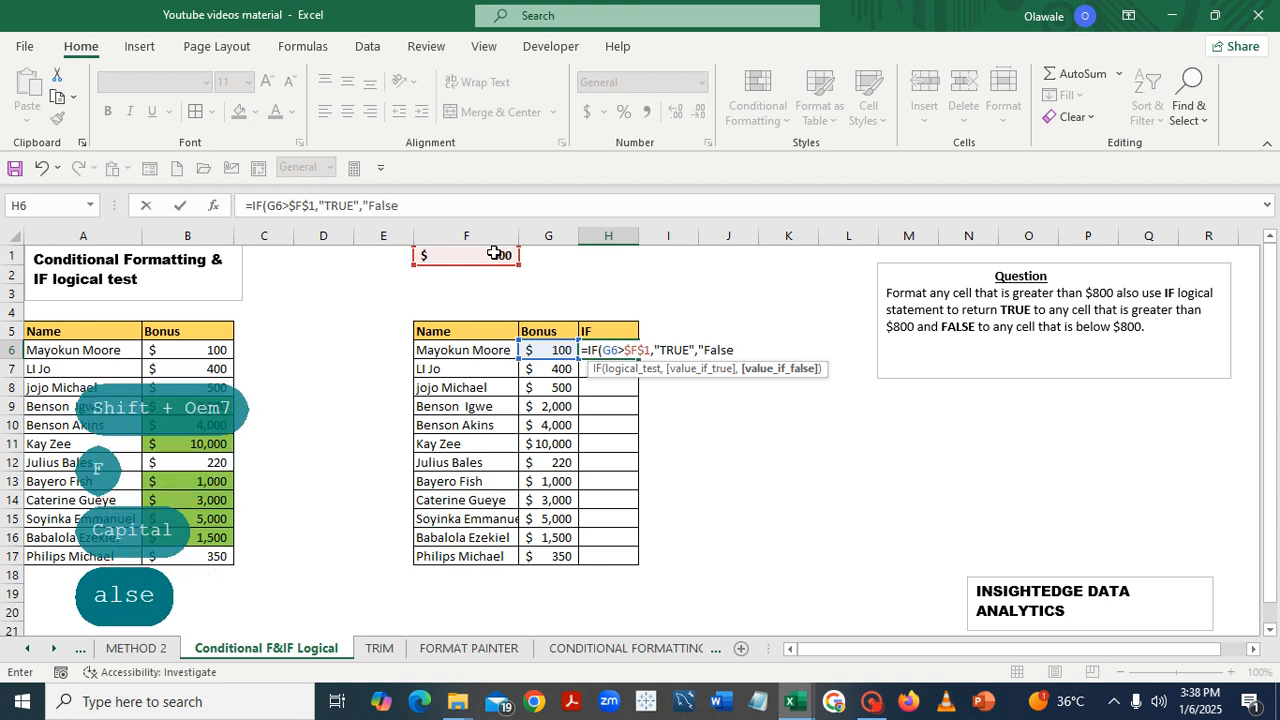
pyautogui.write('"')
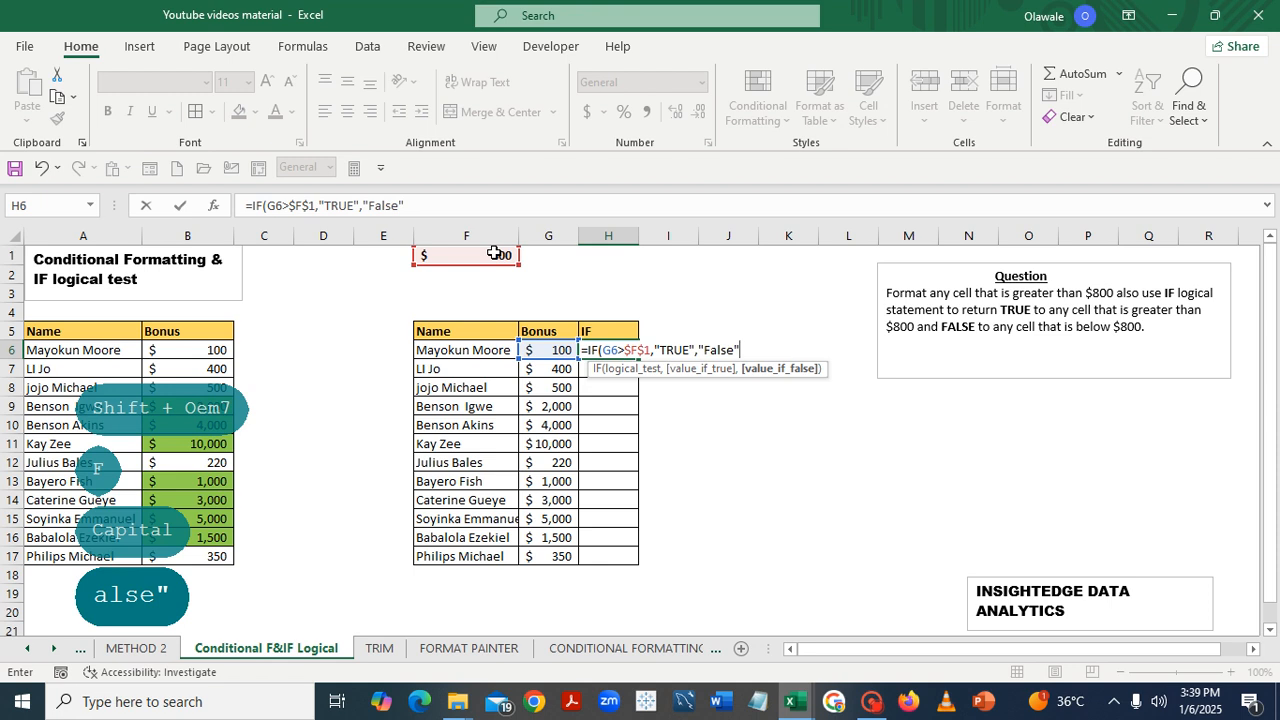
pyautogui.write(')')
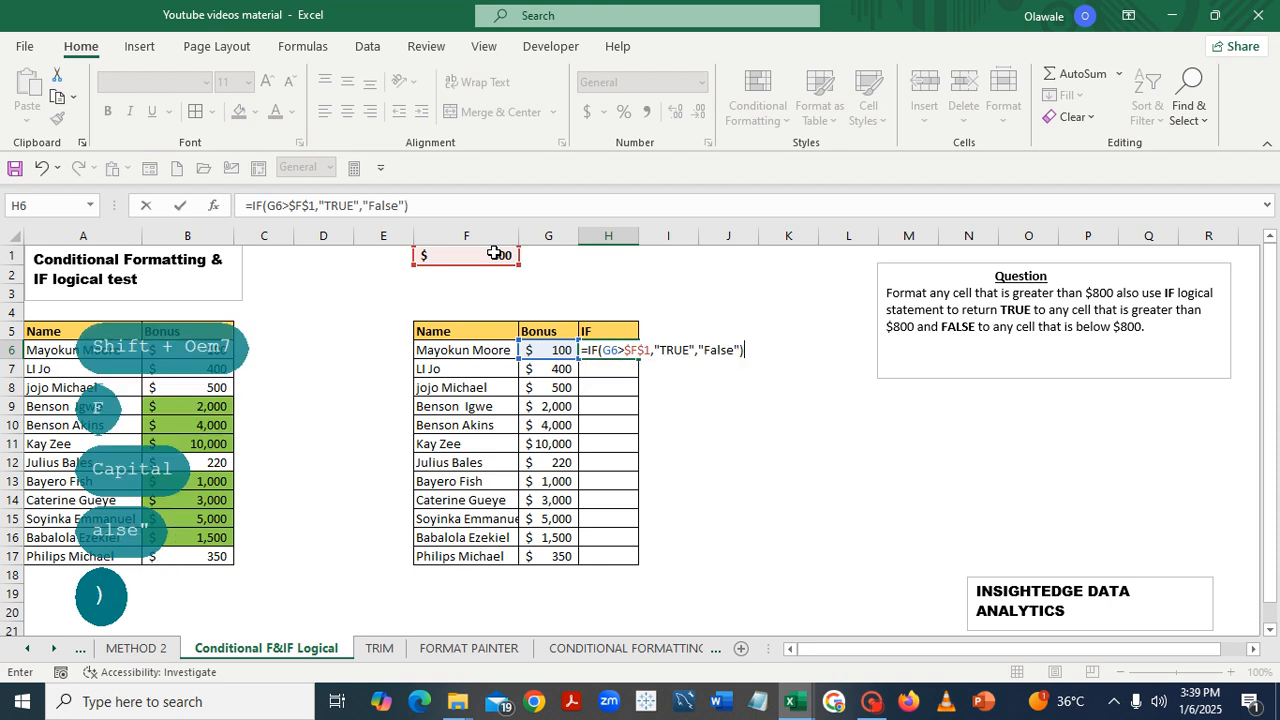
pyautogui.press('Return')
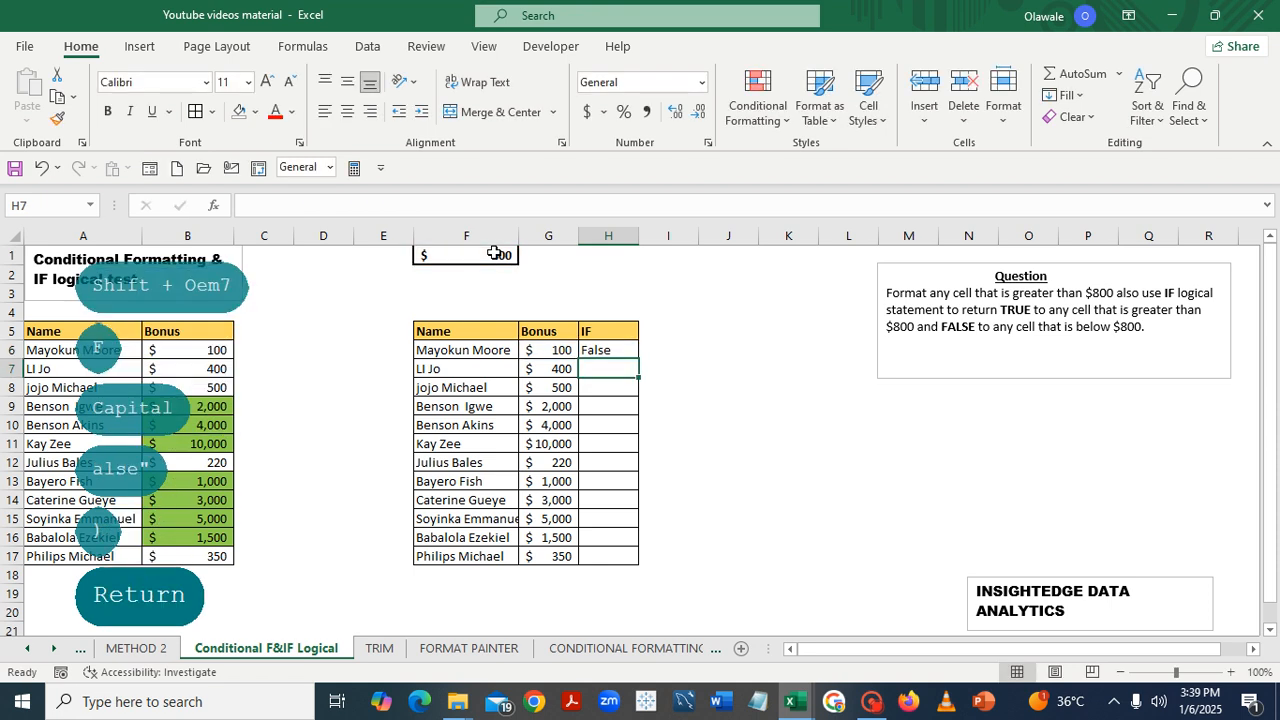
# - Fill the IF formula from H6 down through H17
pyautogui.click(609, 350)
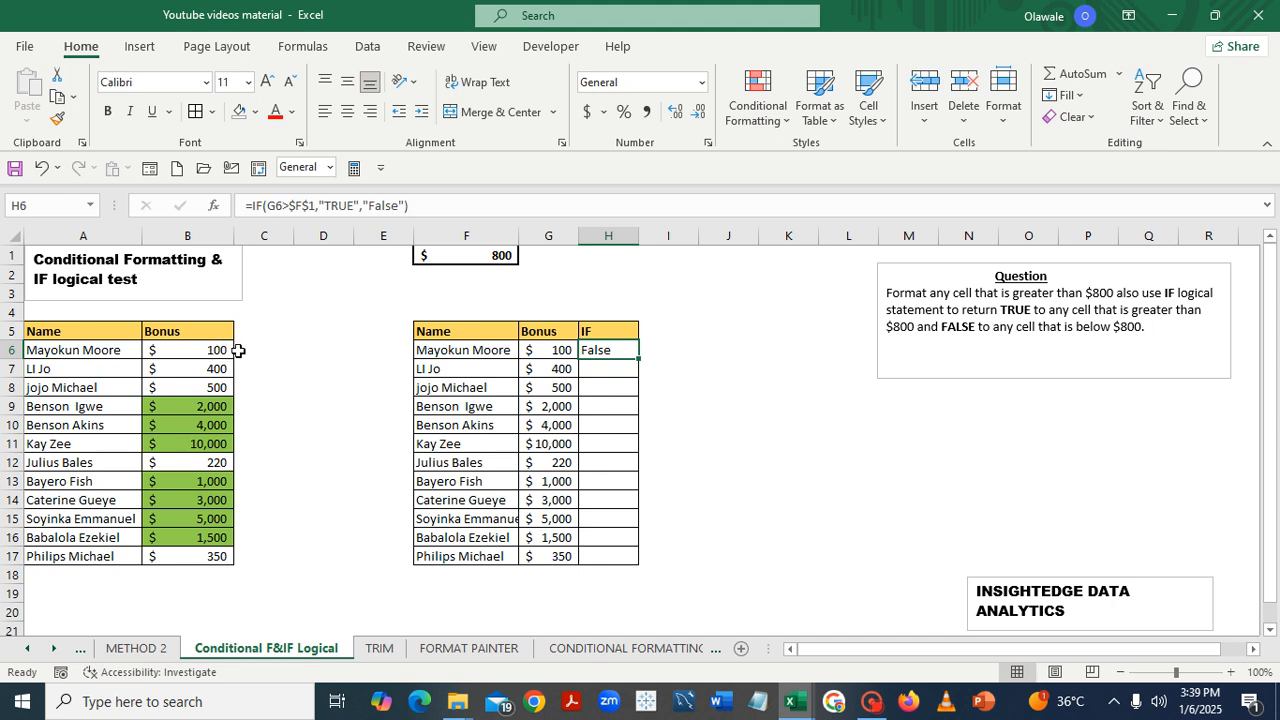
pyautogui.doubleClick(638, 358)
pyautogui.click(753, 441)
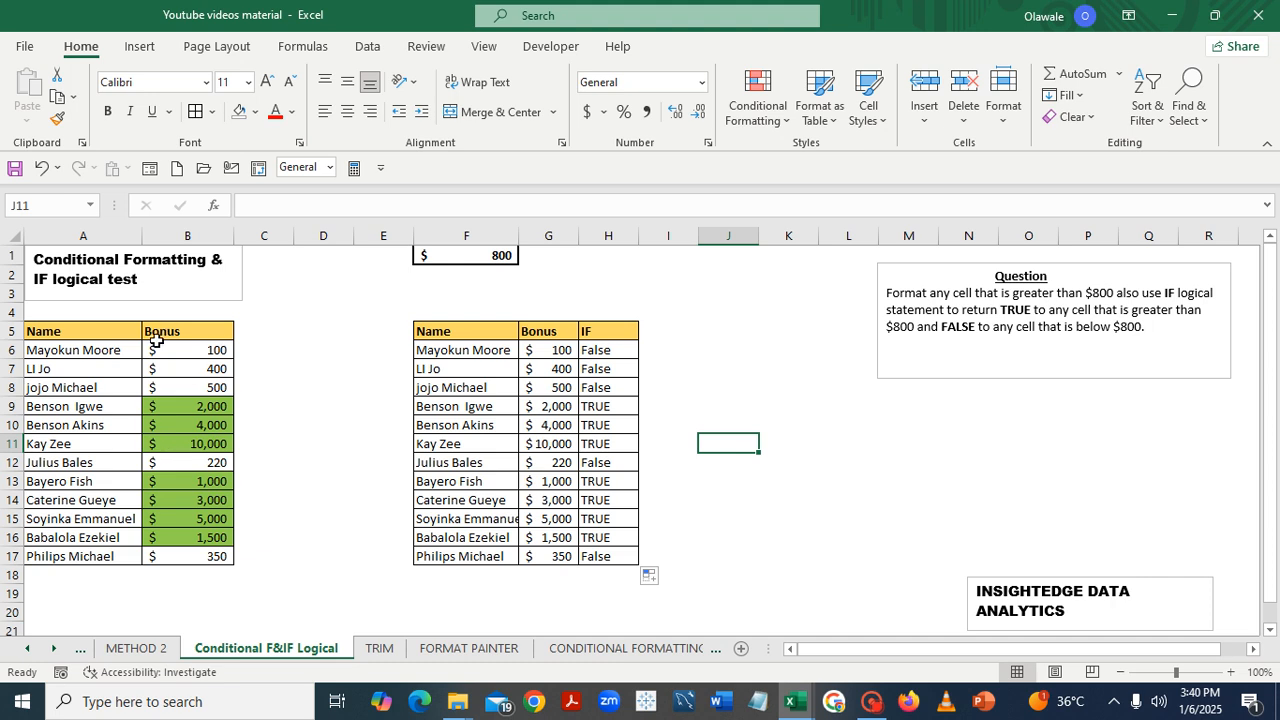
# - Try to remove the fill colour from the highlighted bonuses B9 to B16
pyautogui.moveTo(160, 402); pyautogui.dragTo(173, 540)
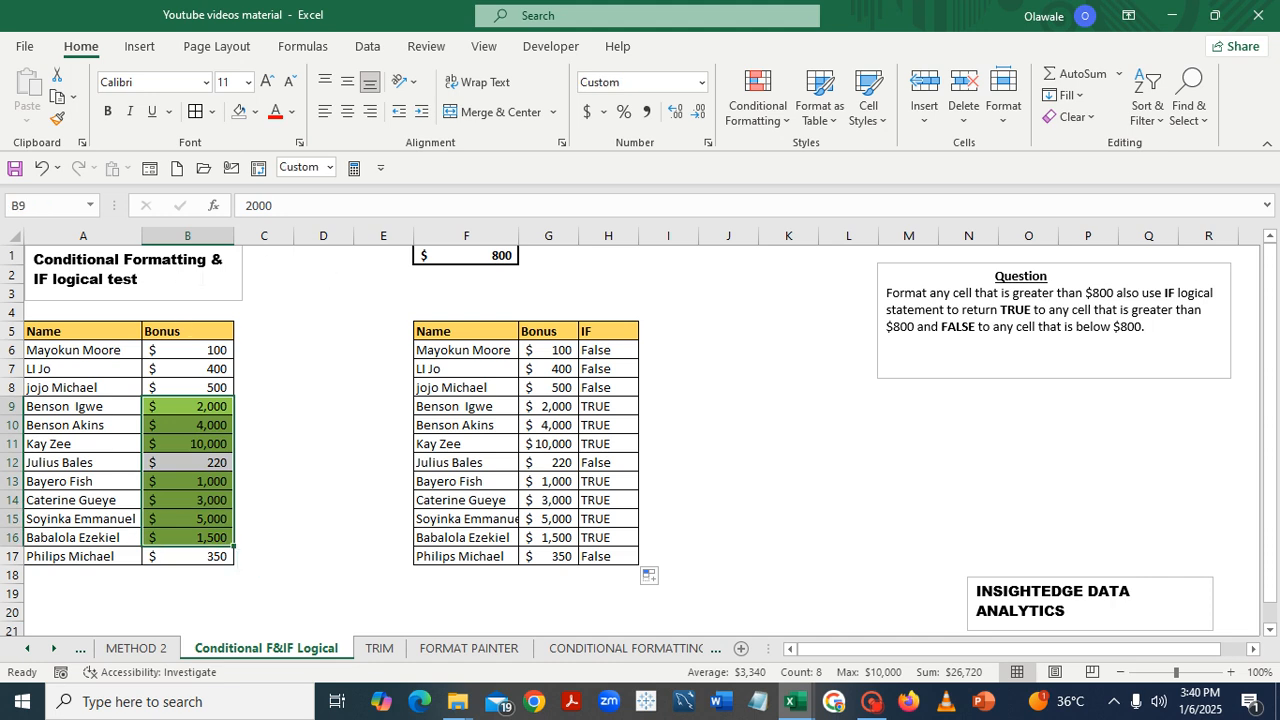
pyautogui.click(243, 119)
pyautogui.click(243, 119)
pyautogui.click(243, 119)
pyautogui.click(338, 400)
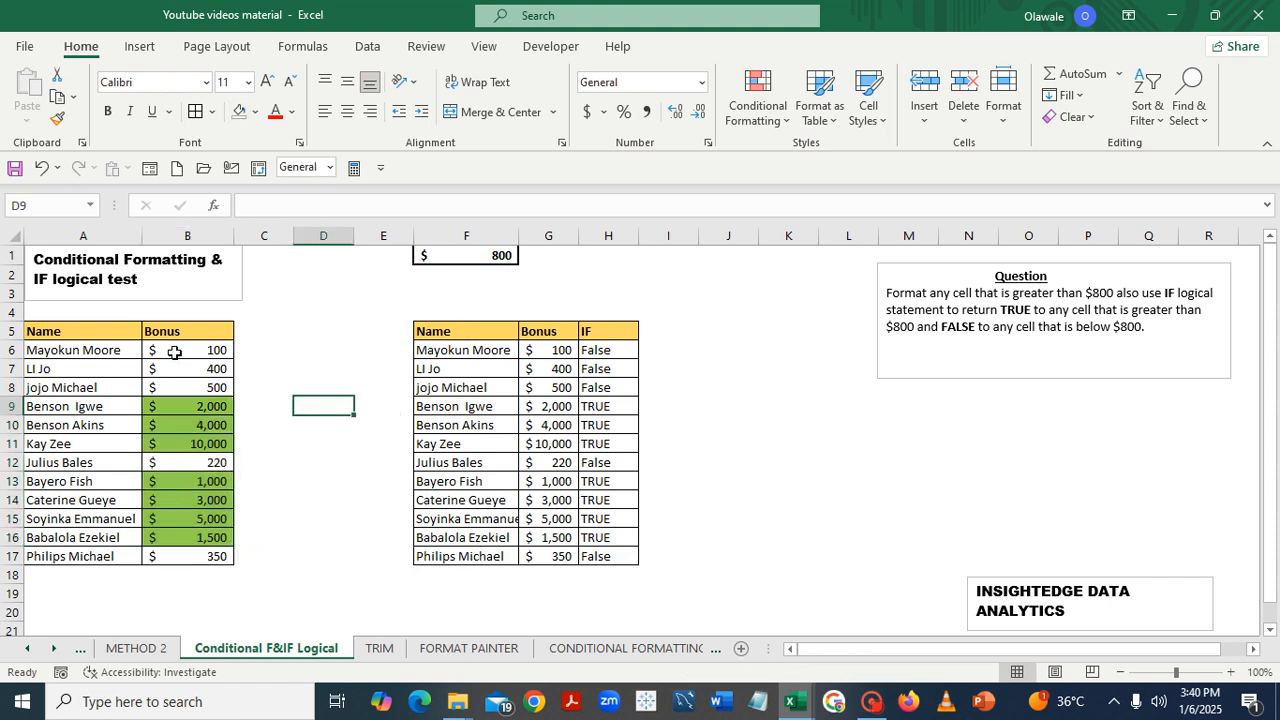
# - Select the bonuses B6:B17 and clear the conditional formatting rules from the selected cells
pyautogui.moveTo(166, 346); pyautogui.dragTo(168, 563)
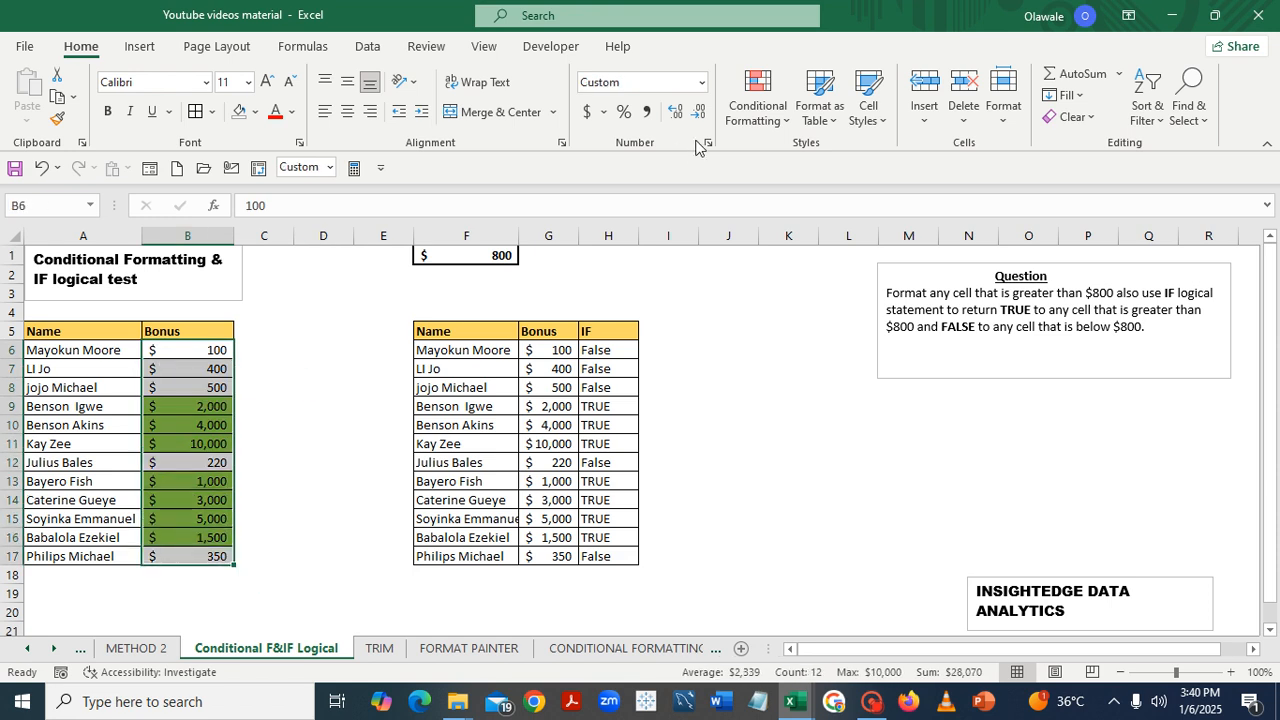
pyautogui.click(789, 121)
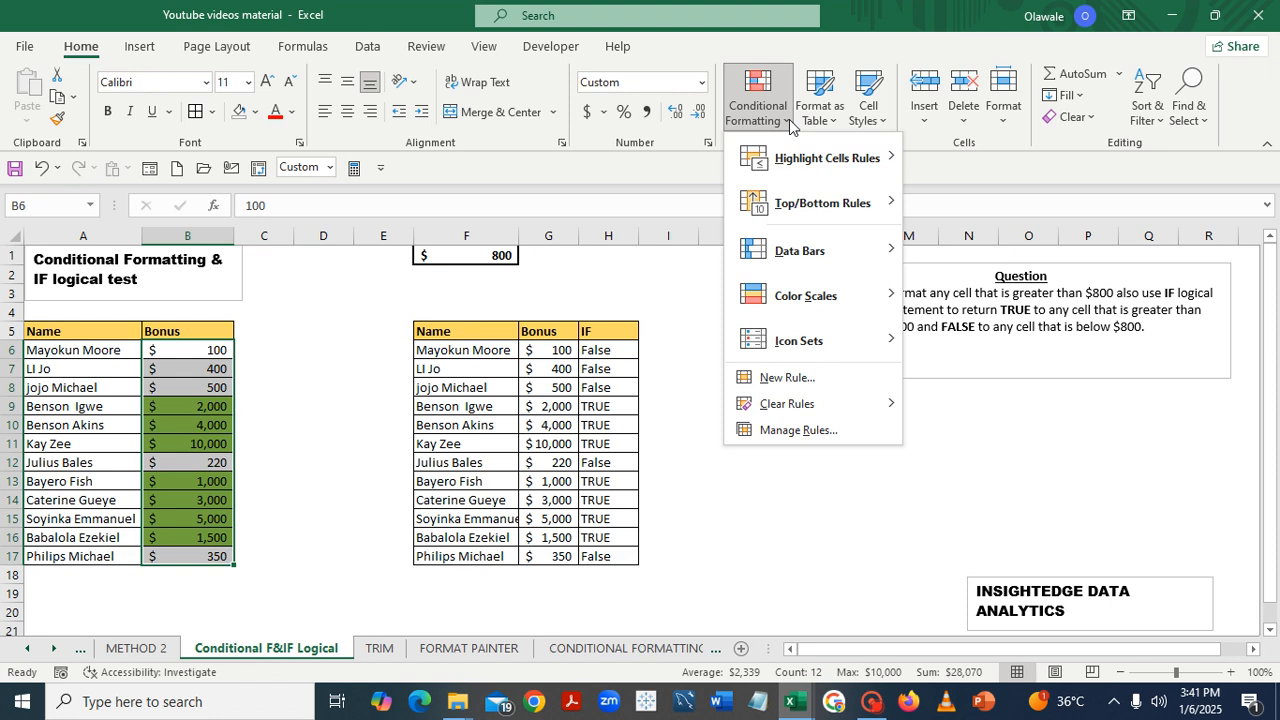
pyautogui.moveTo(808, 418)
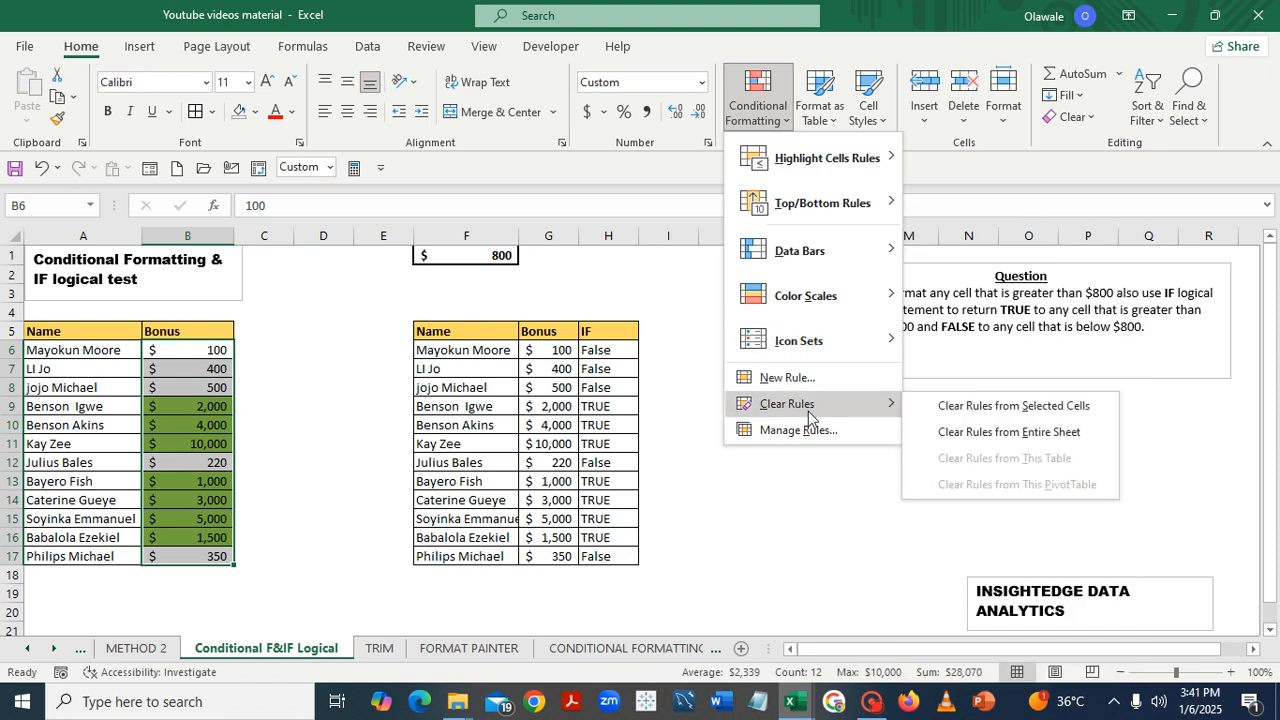
pyautogui.click(1018, 410)
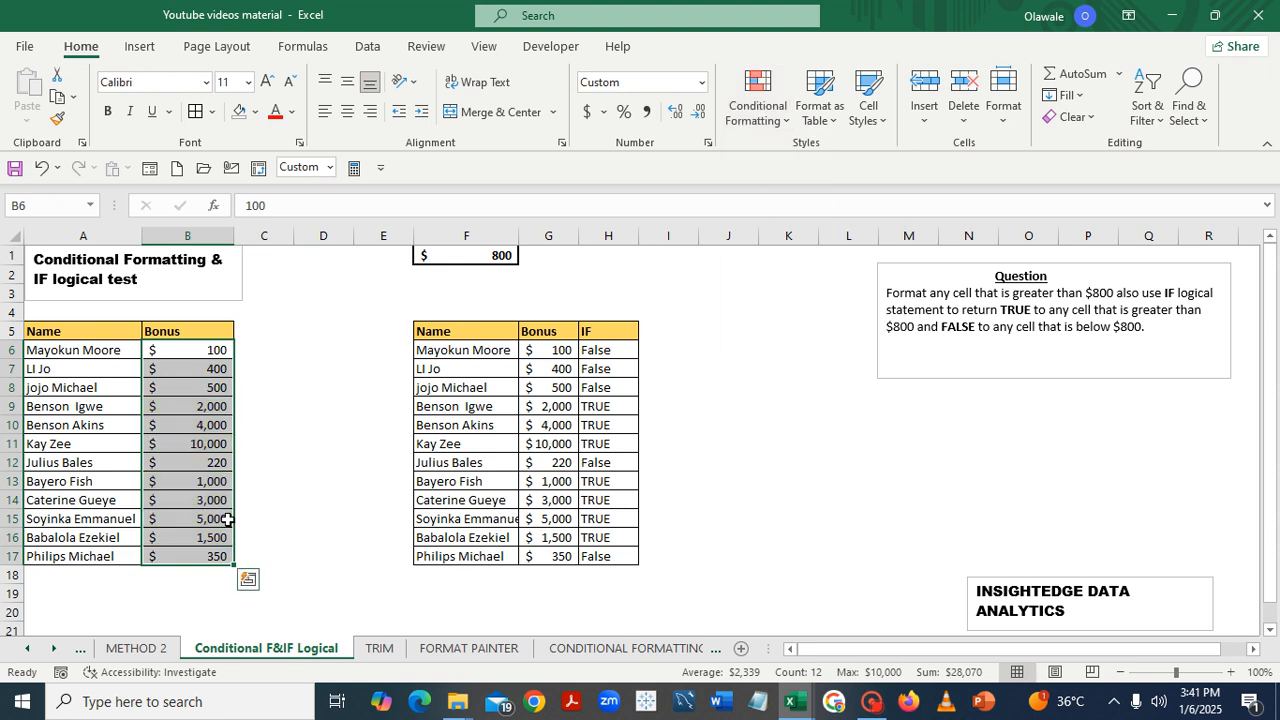
pyautogui.click(362, 533)
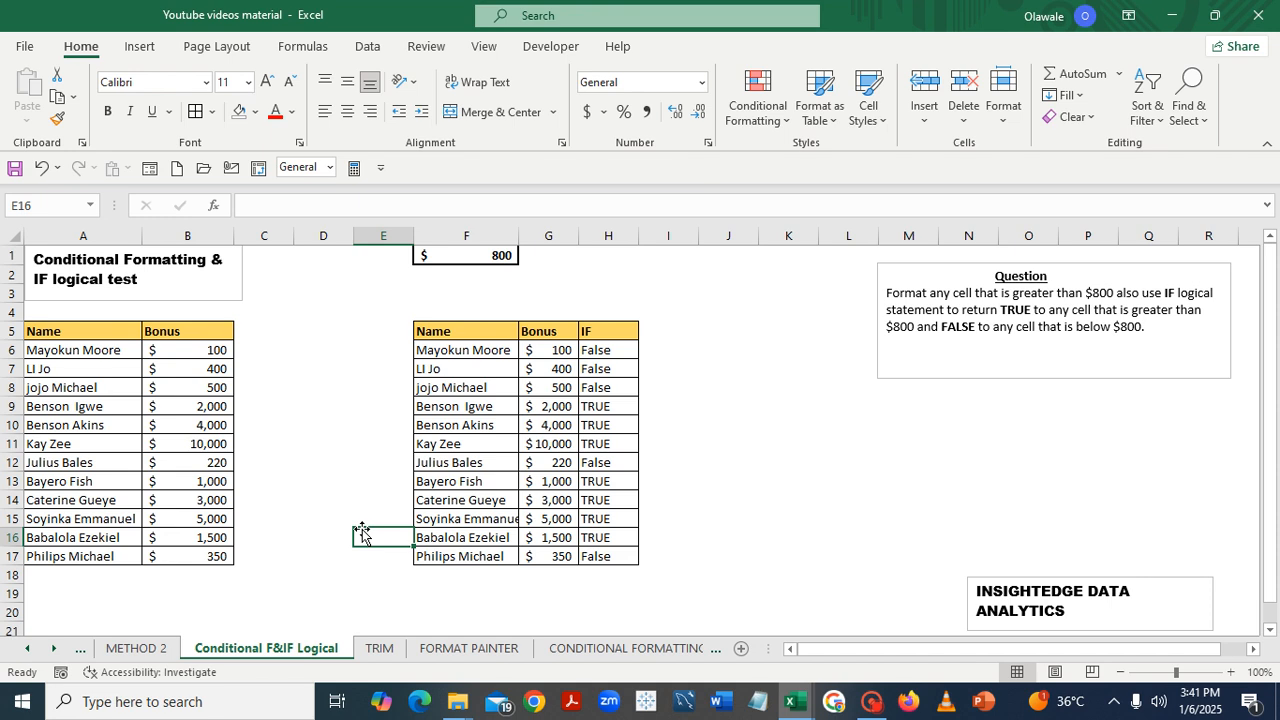
pyautogui.moveTo(870, 708)
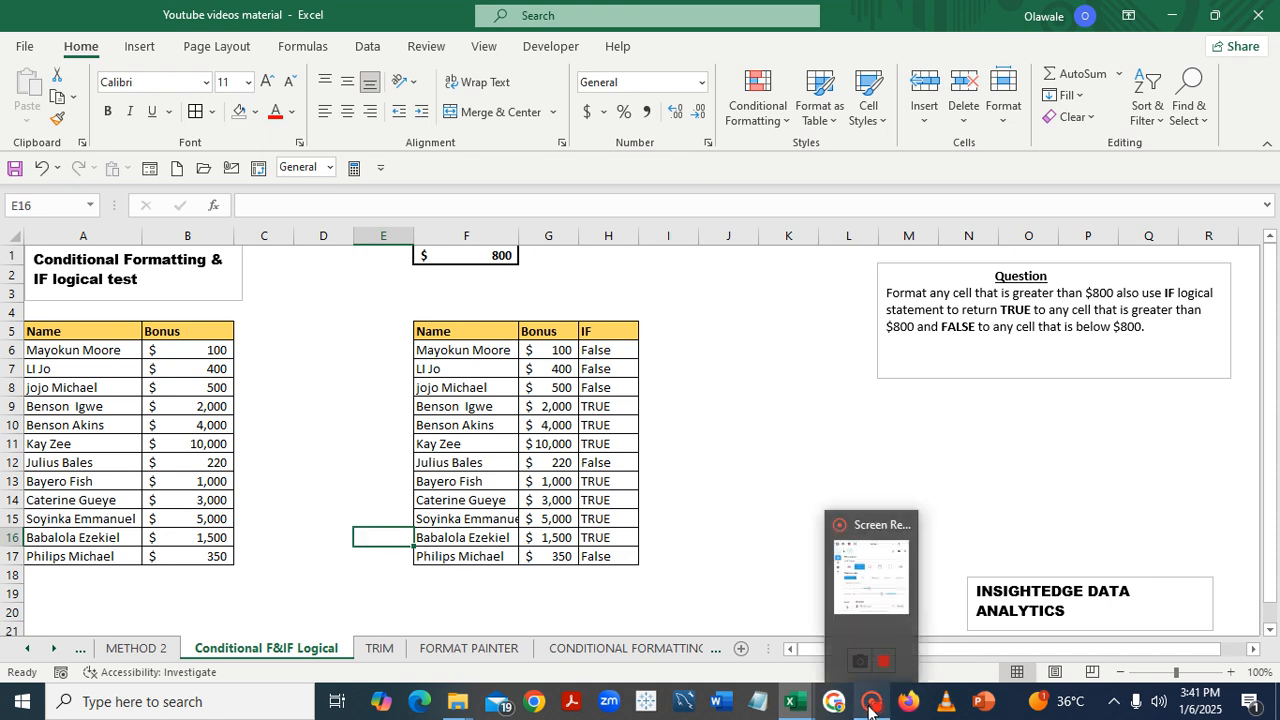